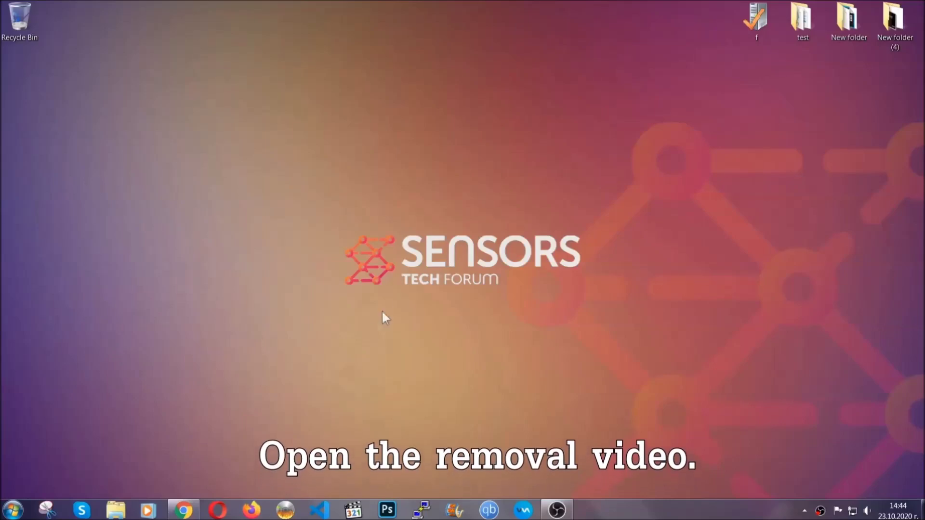
Follow the YouTube video's sensorstechforum description link and launch the downloaded SpyHunter-Installer.exe
click(183, 512)
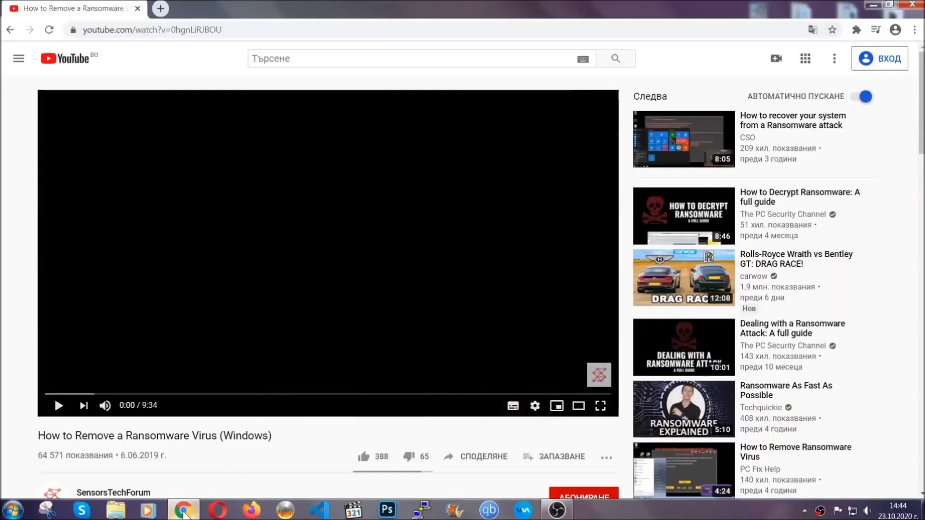
scroll(170, 393, down, 4)
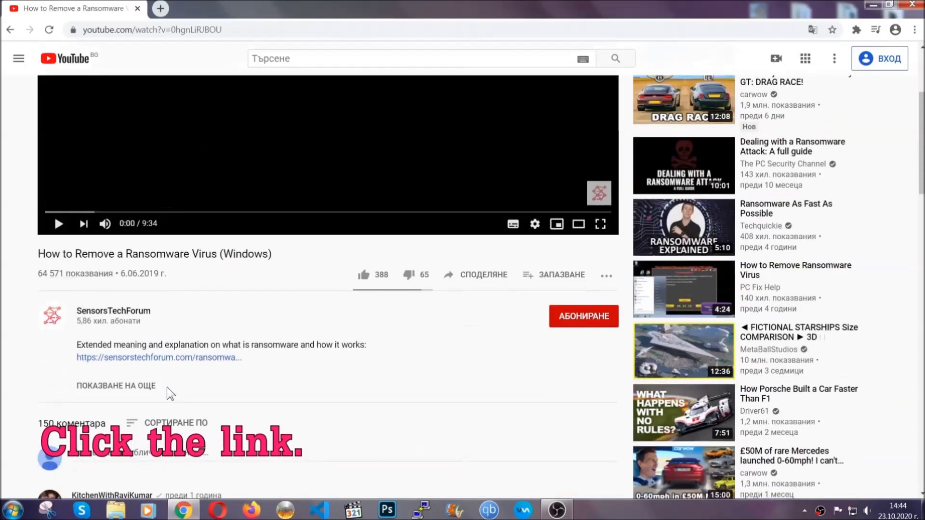
click(183, 359)
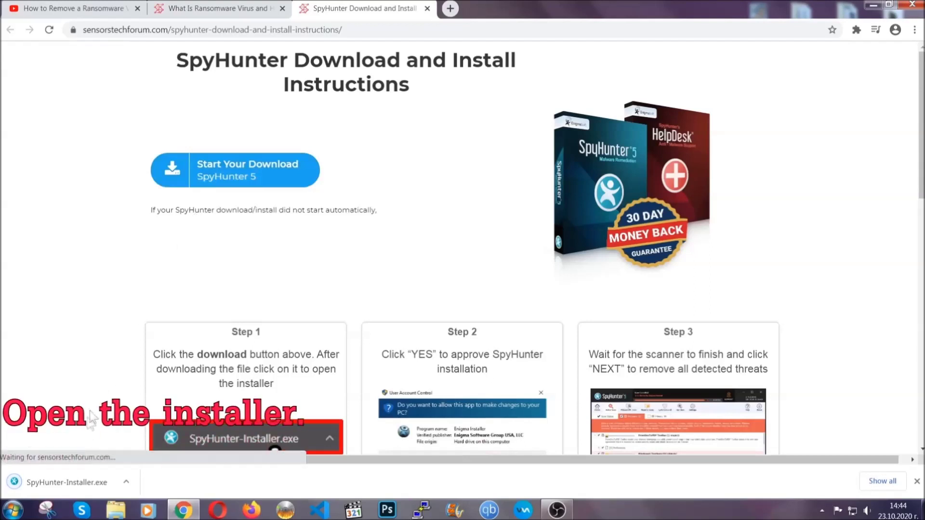
click(66, 481)
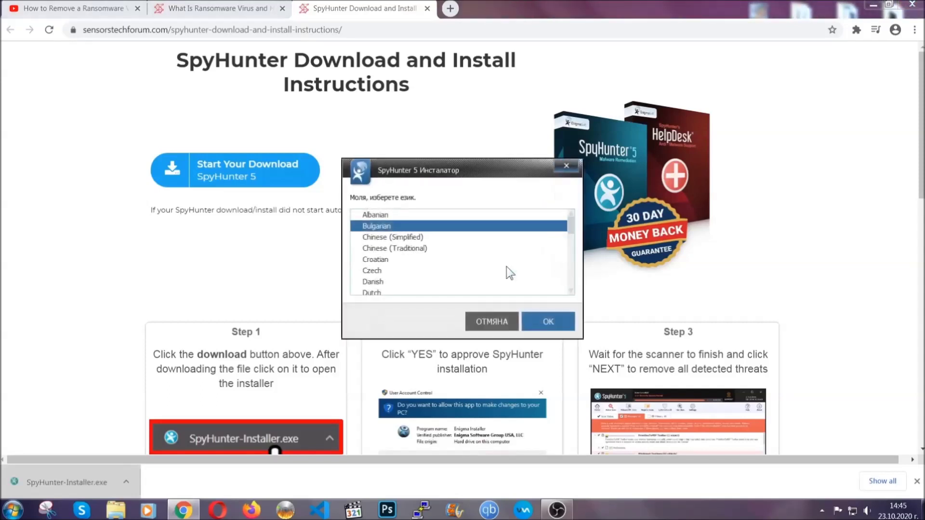
Install SpyHunter 5 in English with the EULA accepted, then start its first scan
scroll(482, 268, down, 3)
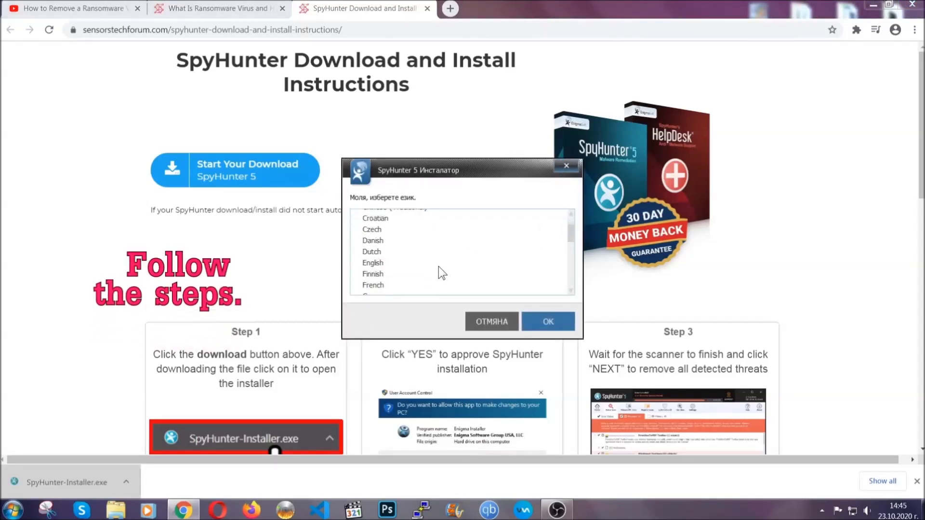
click(438, 264)
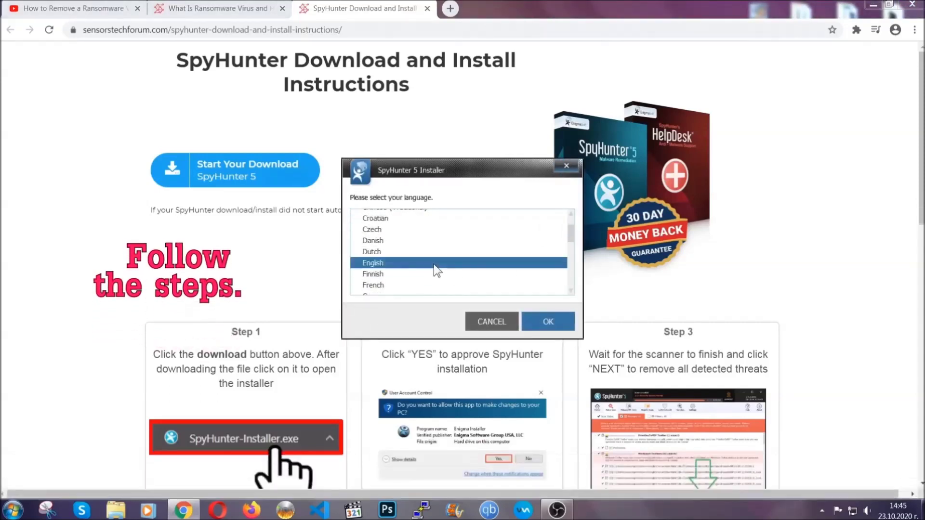
click(547, 321)
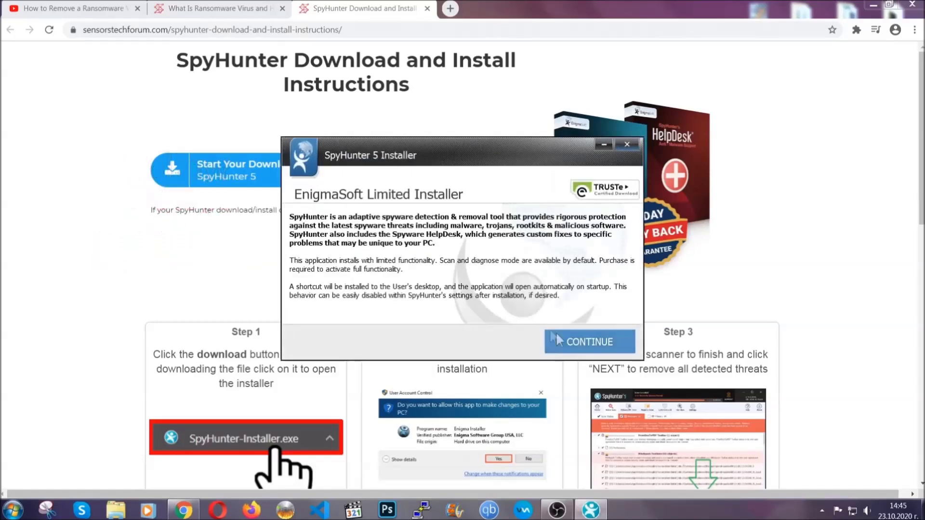
click(557, 334)
click(530, 313)
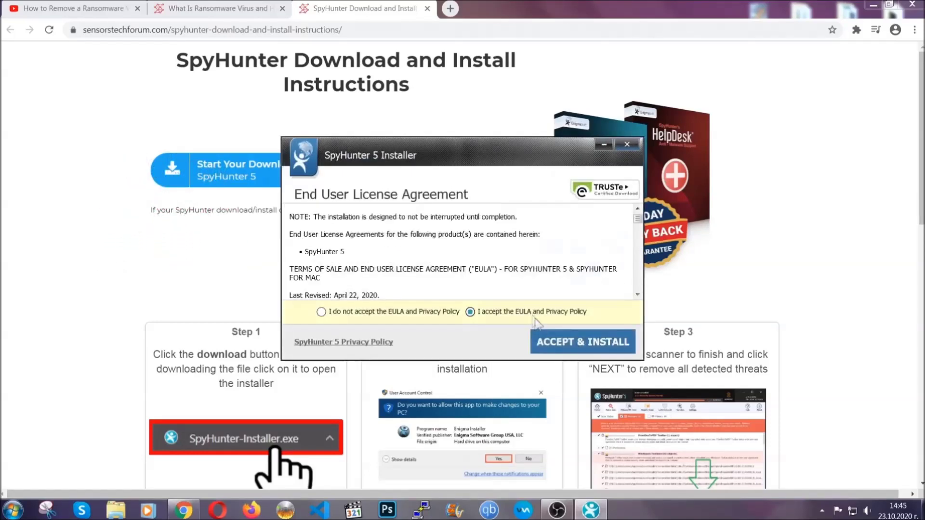
click(552, 340)
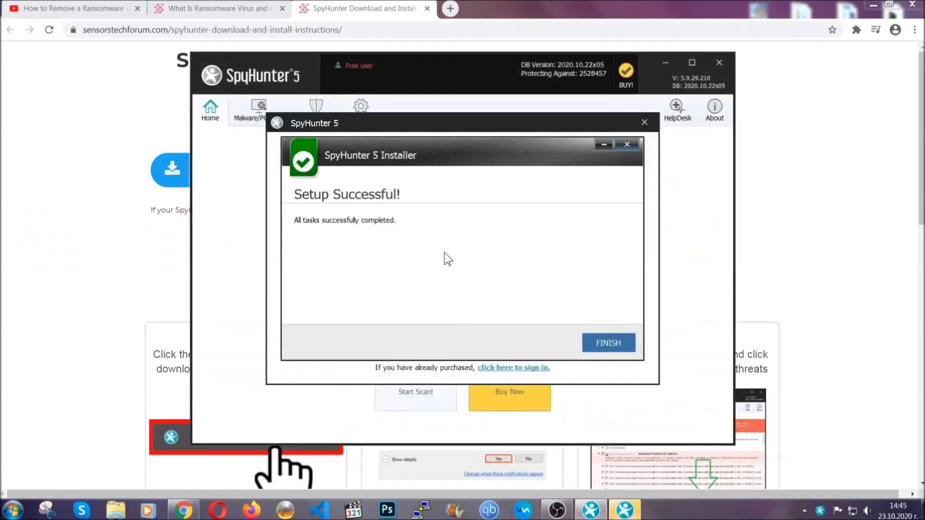
click(591, 345)
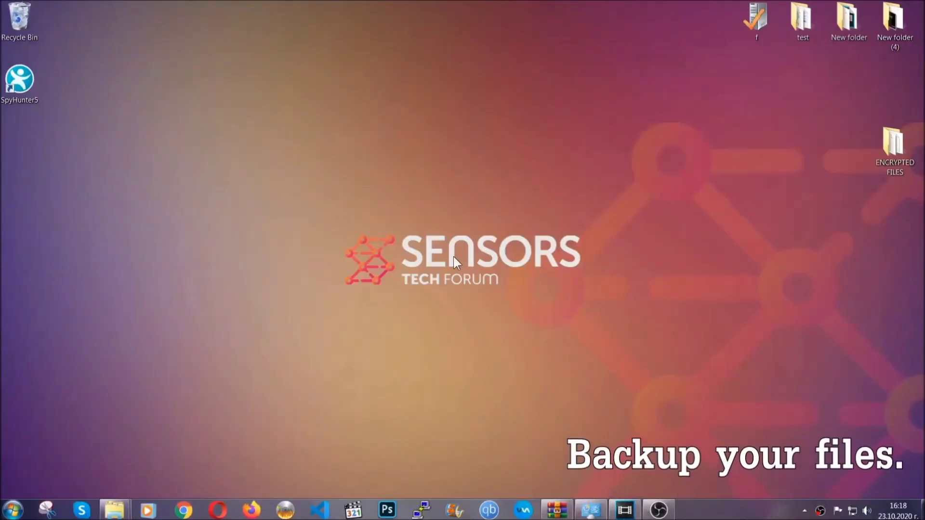
Select and copy the six encrypted .efji files in the ENCRYPTED FILES folder
double_click(888, 148)
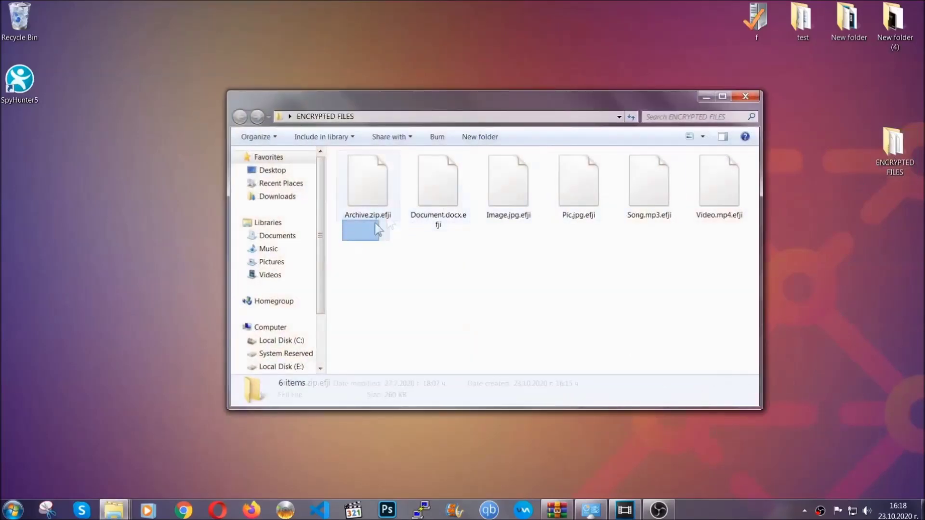
drag(379, 231, 724, 172)
right_click(724, 171)
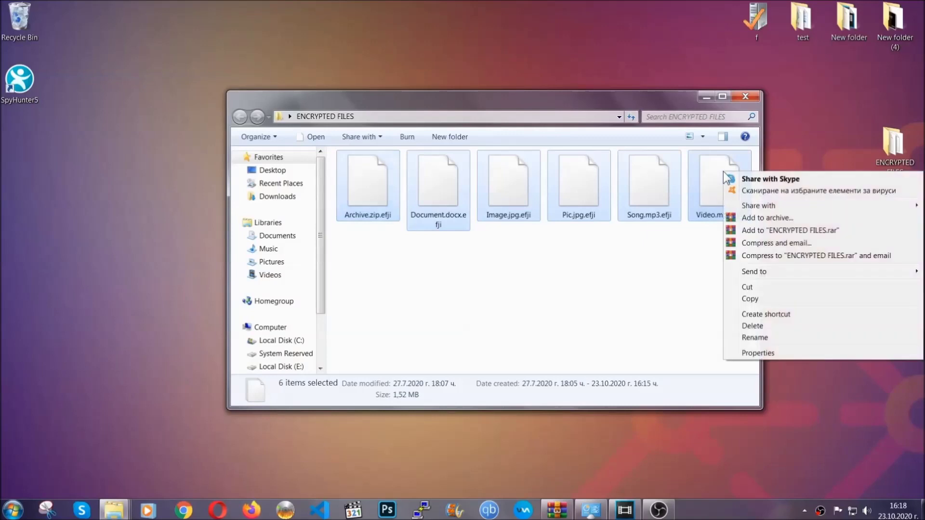
click(748, 300)
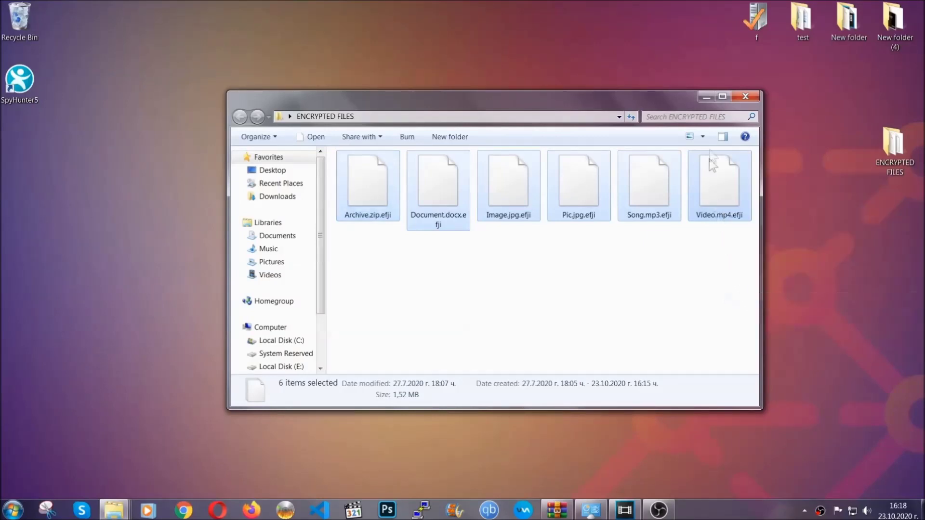
click(708, 97)
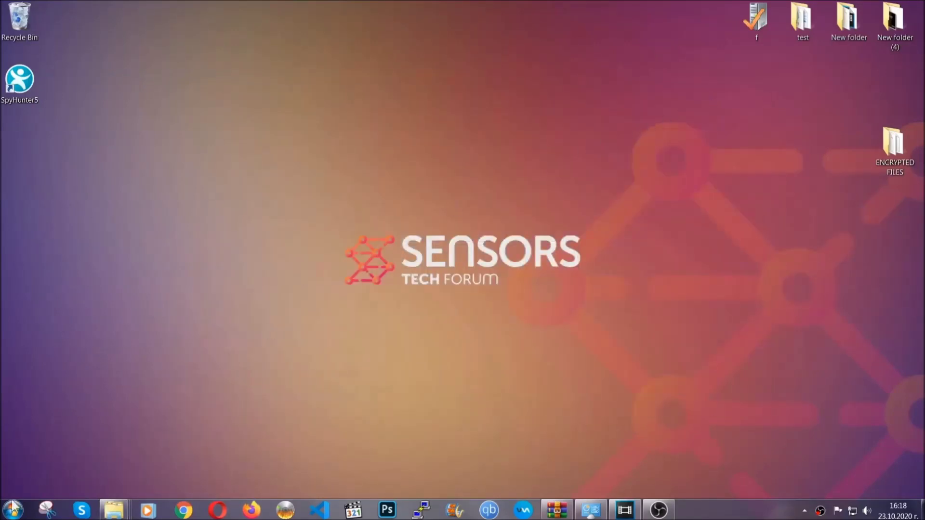
Paste the six files onto FLASH DRIVE (H:) and close the drive window
click(13, 509)
click(176, 362)
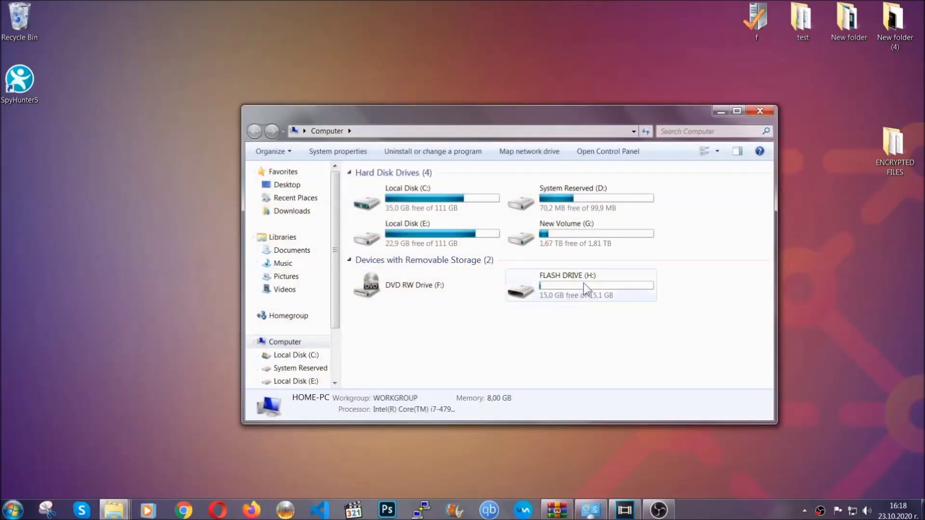
double_click(583, 282)
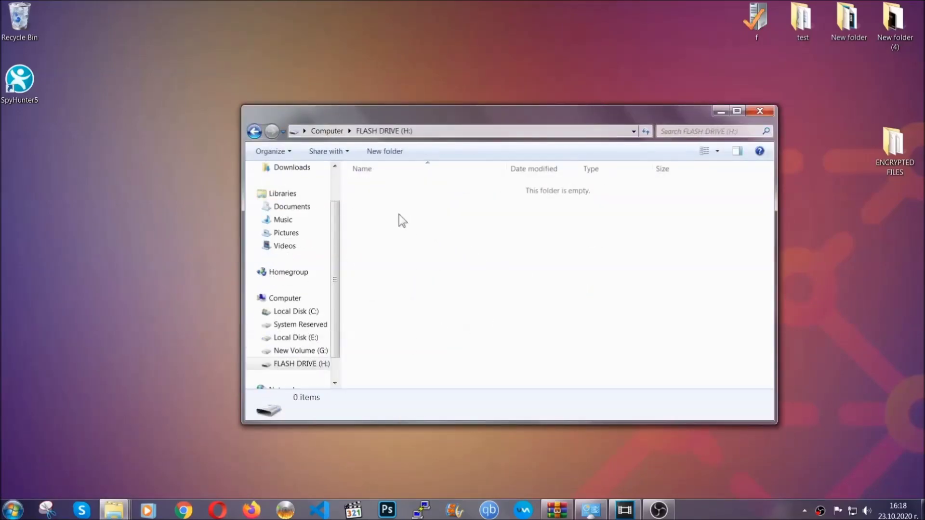
right_click(399, 215)
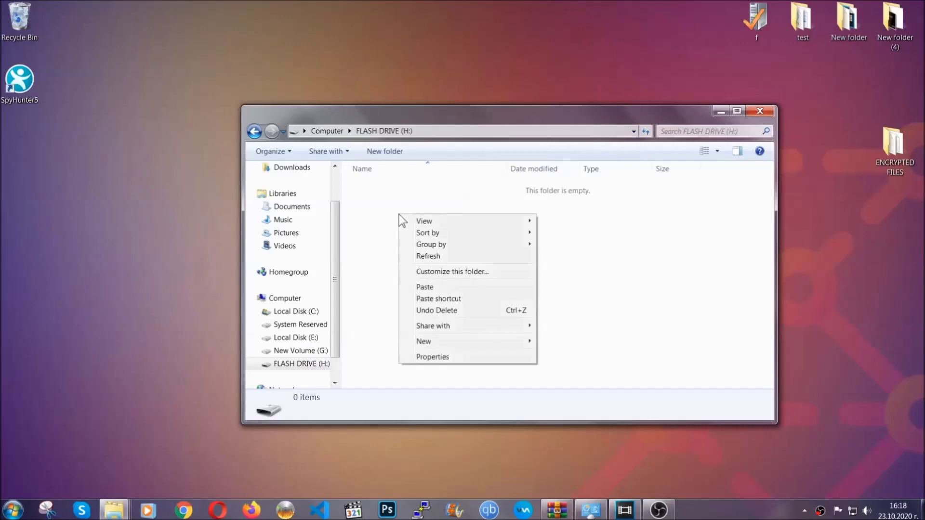
click(421, 288)
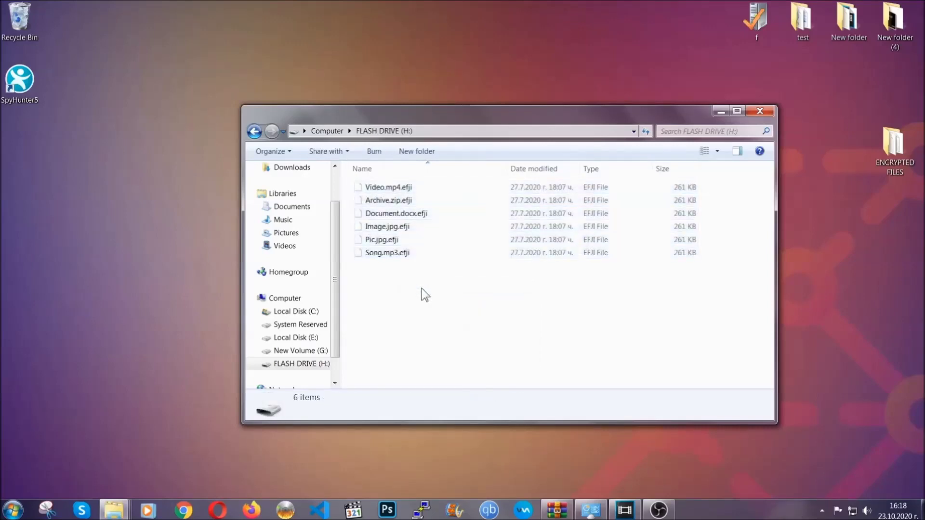
click(761, 111)
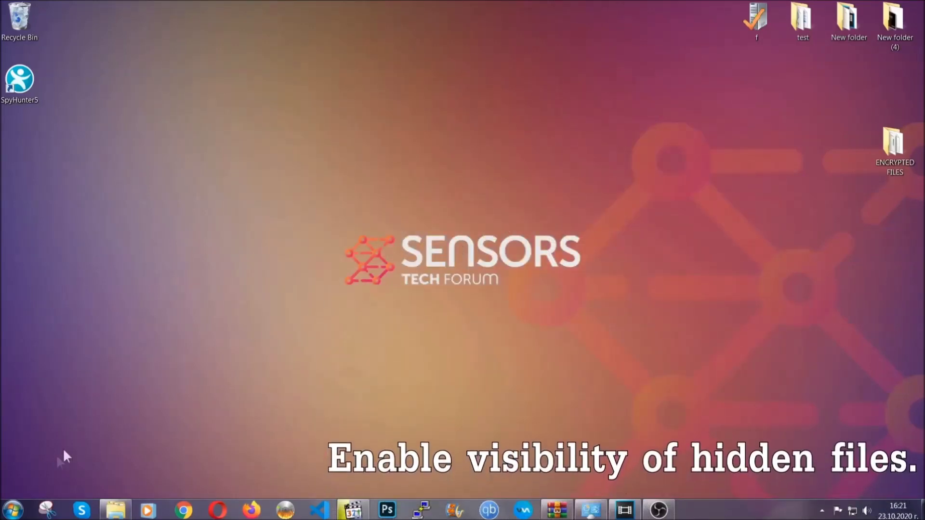
Find 'show hidden files and folders' in Start search and apply 'Show hidden files, folders, and drives'
click(12, 510)
click(38, 482)
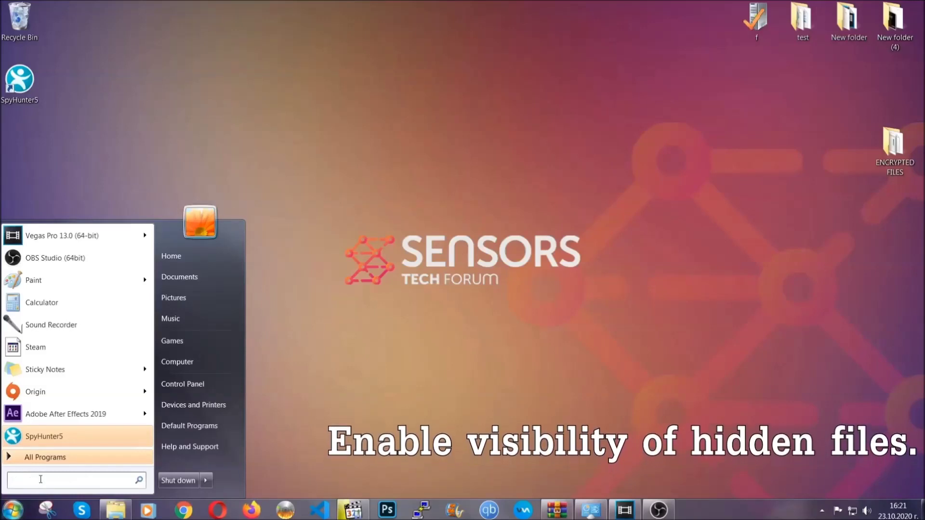
text(showh)
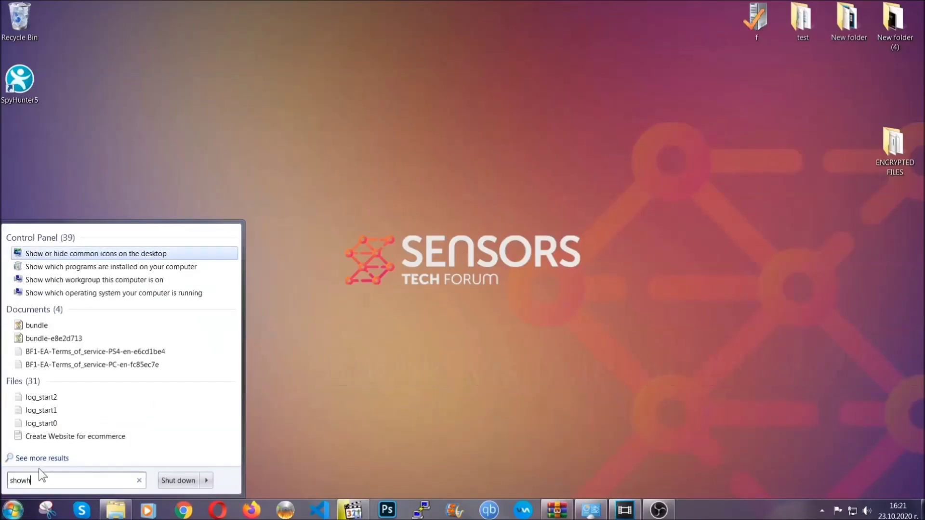
key(BackSpace)
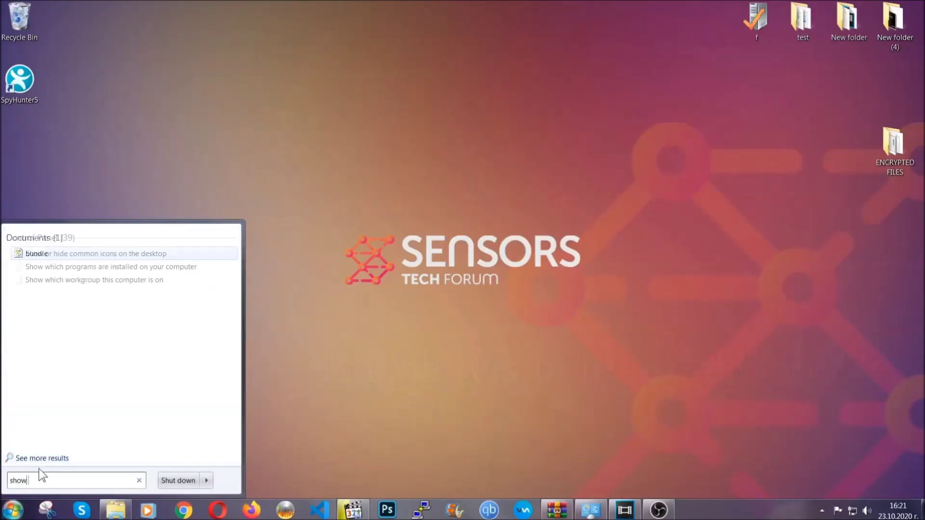
text(hidden files and folders)
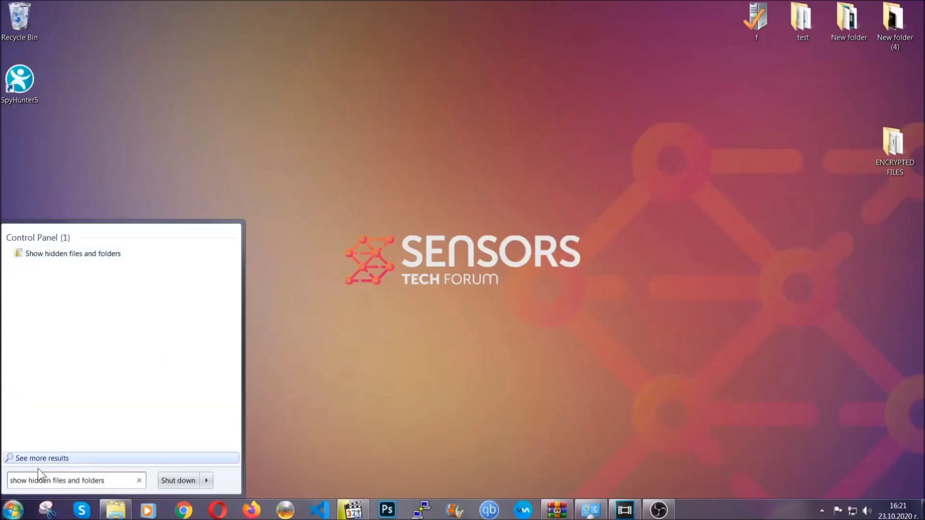
click(109, 255)
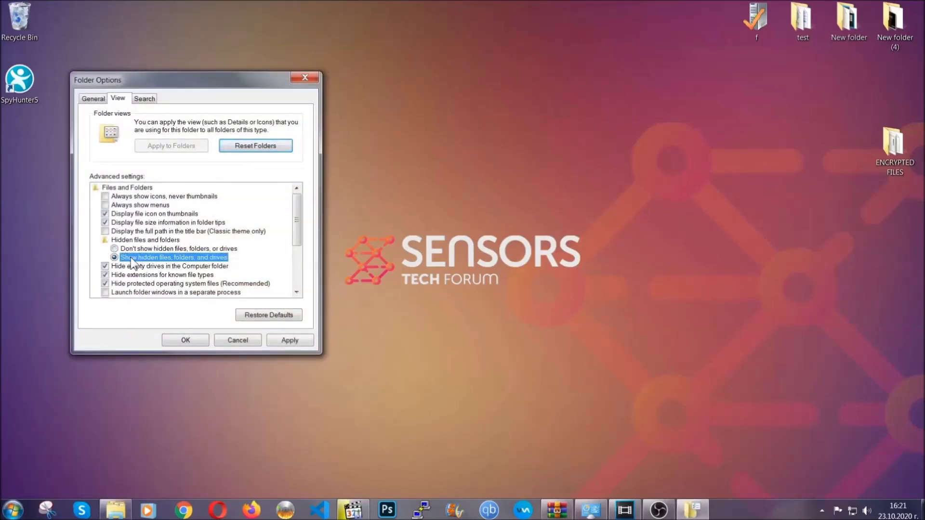
click(286, 343)
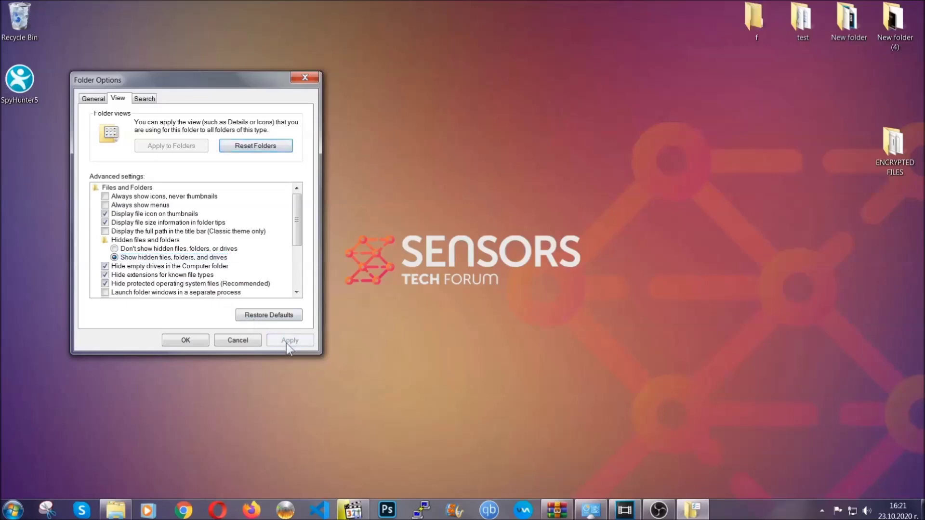
click(184, 340)
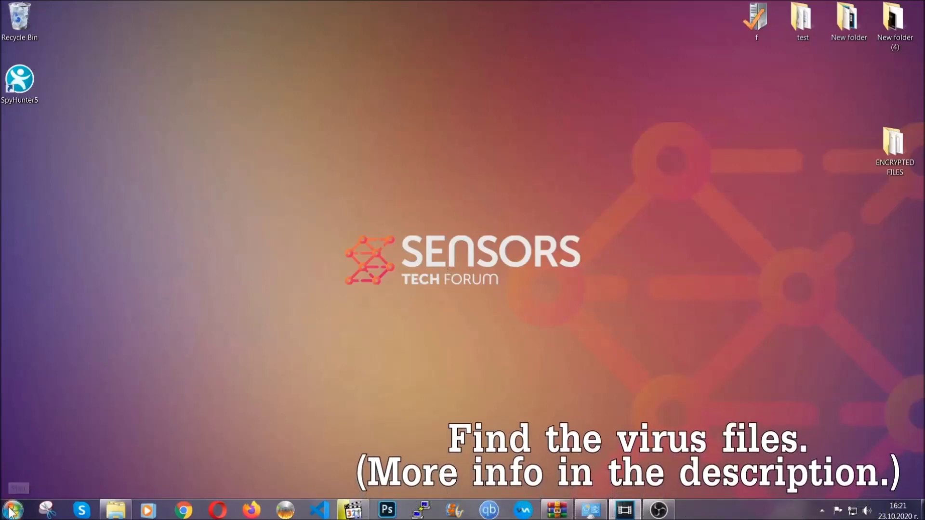
Search Computer for 'fileextension:exe Example Vir' to locate the virus program
key(super)
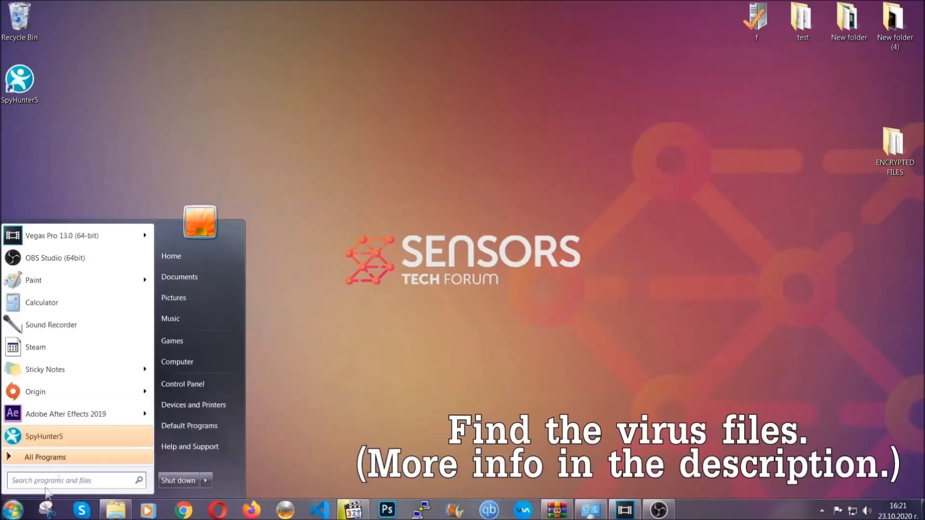
click(190, 361)
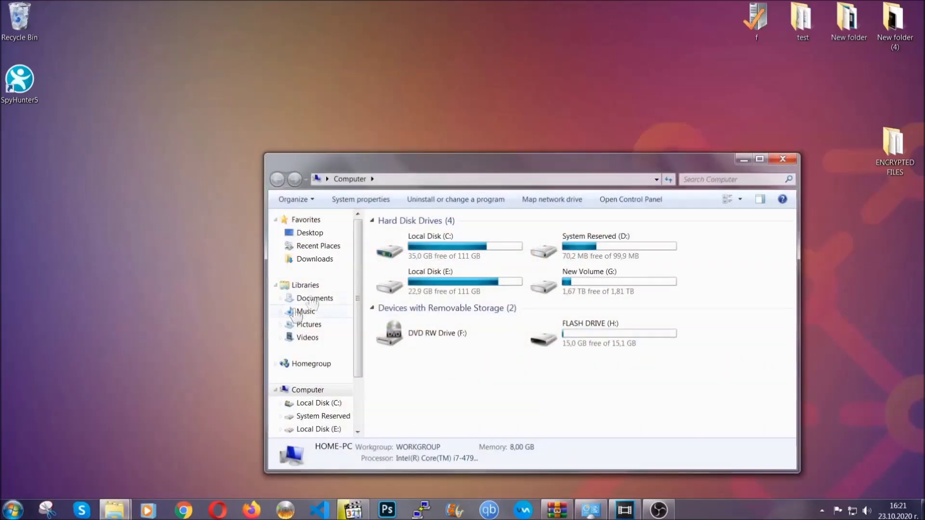
drag(503, 170, 442, 129)
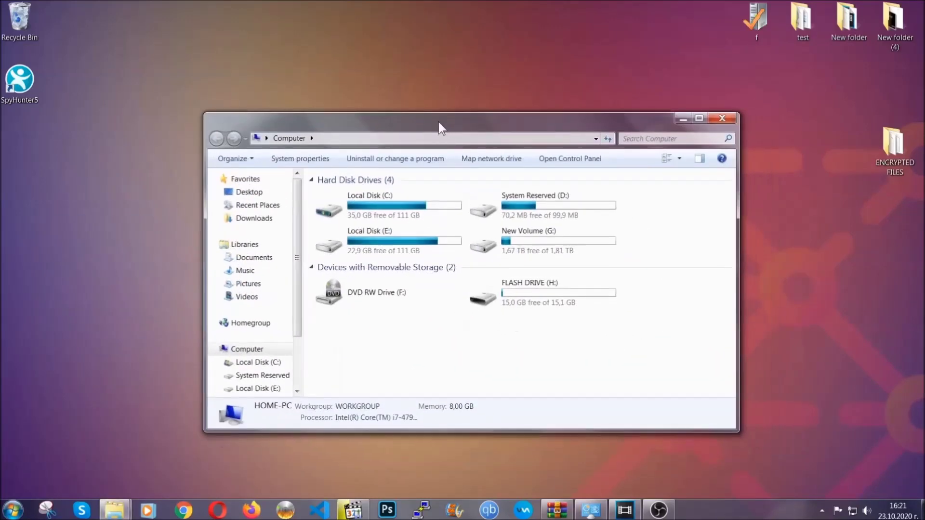
click(629, 139)
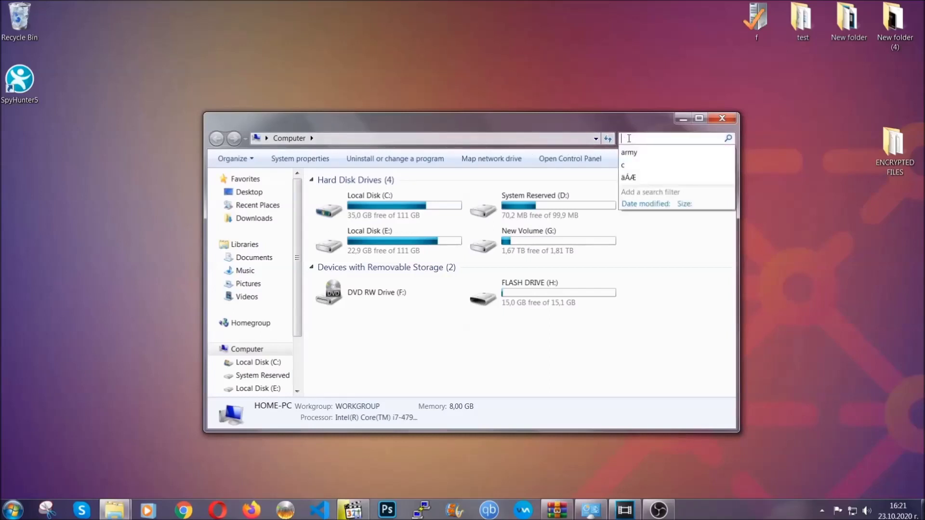
text(file)
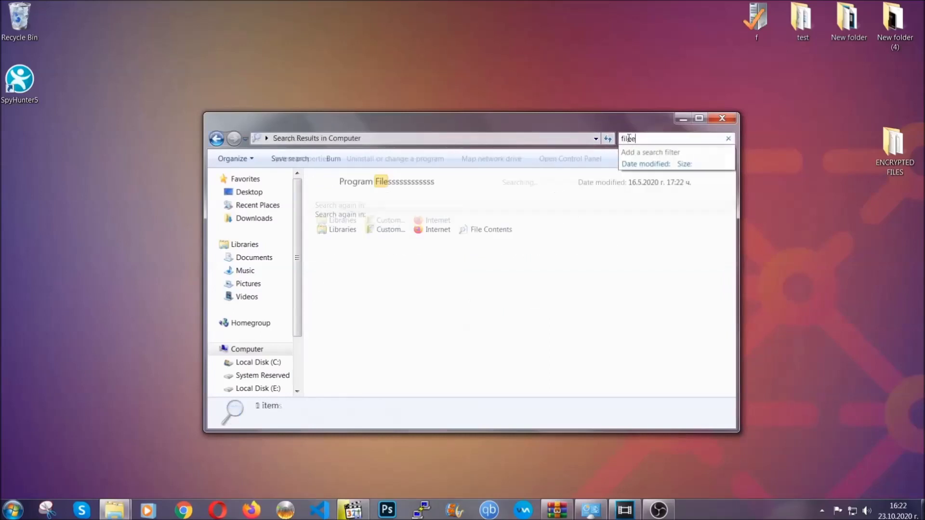
text(extension:exe )
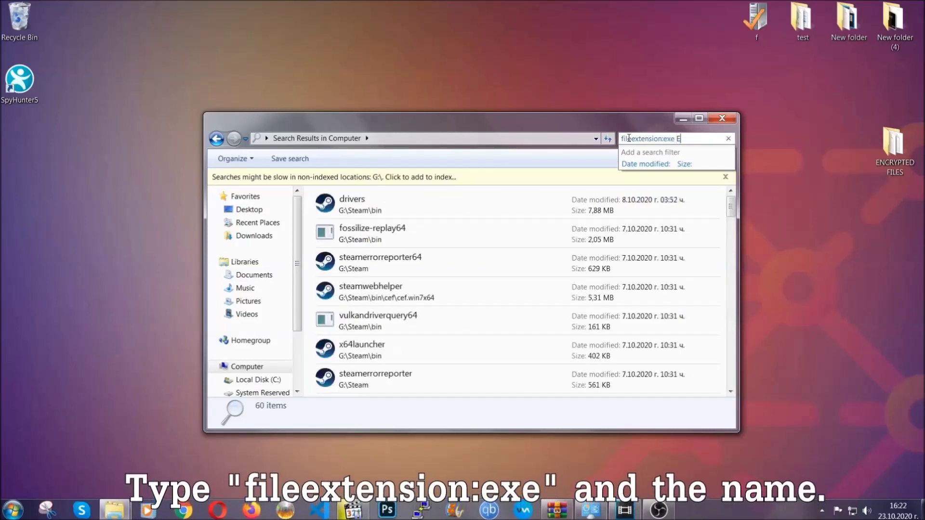
text(Example Virus Name)
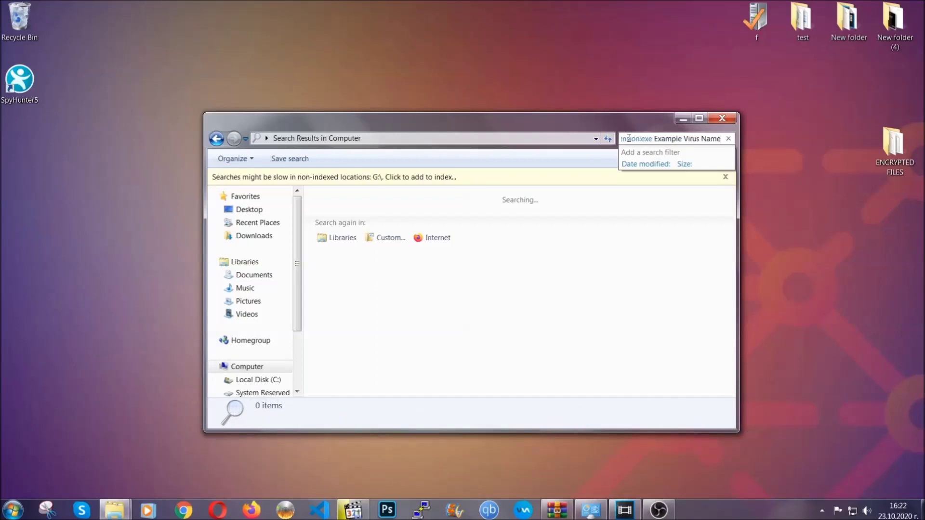
key(Return)
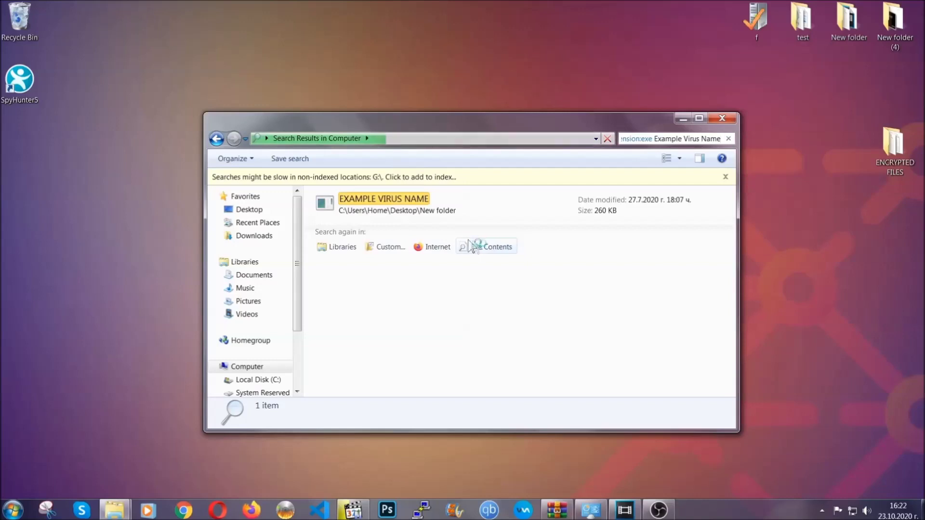
Delete the EXAMPLE VIRUS NAME result to the Recycle Bin and close the search window
click(406, 198)
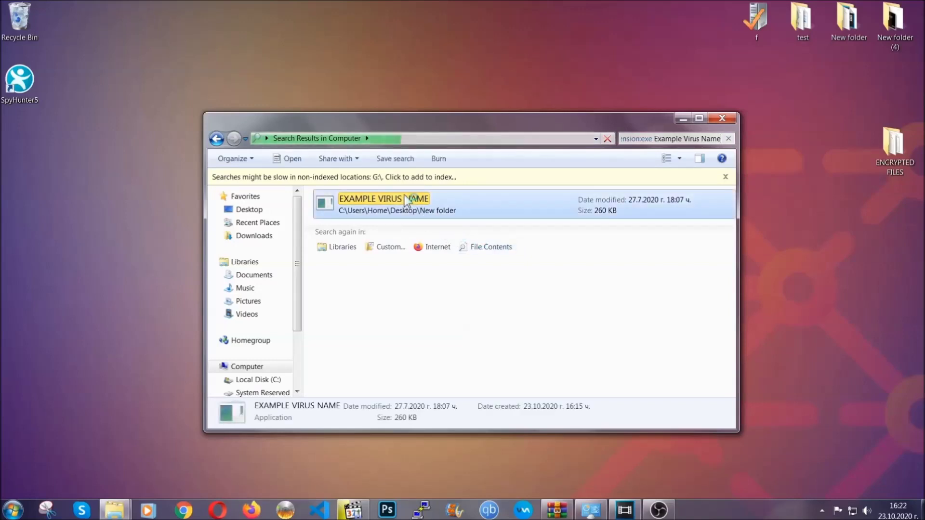
right_click(405, 198)
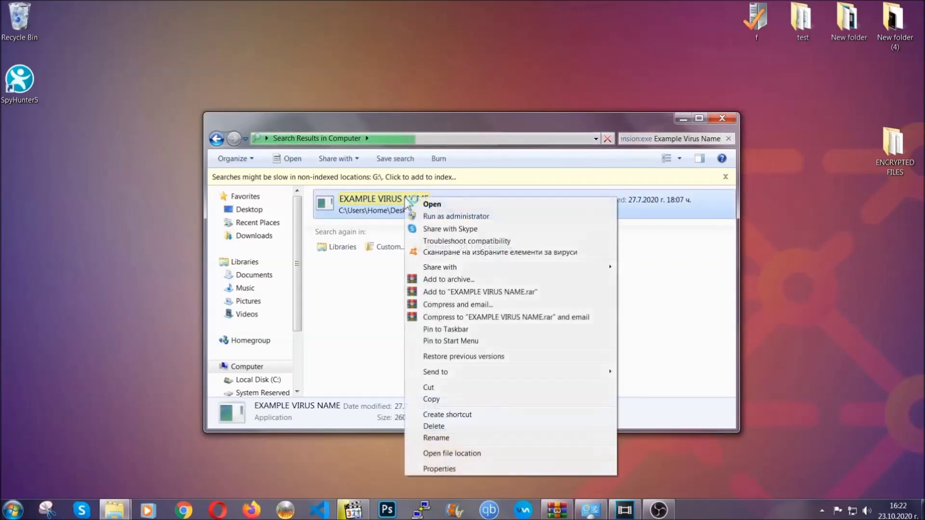
click(446, 425)
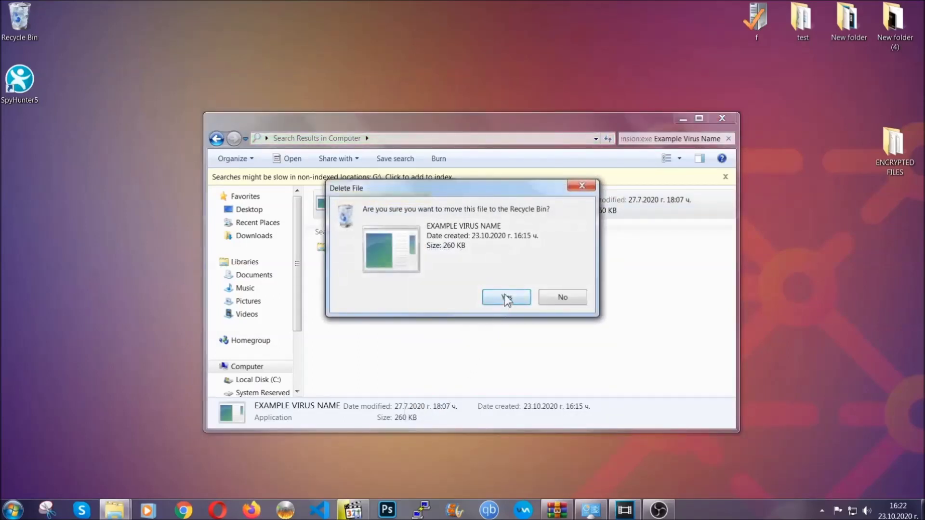
click(505, 299)
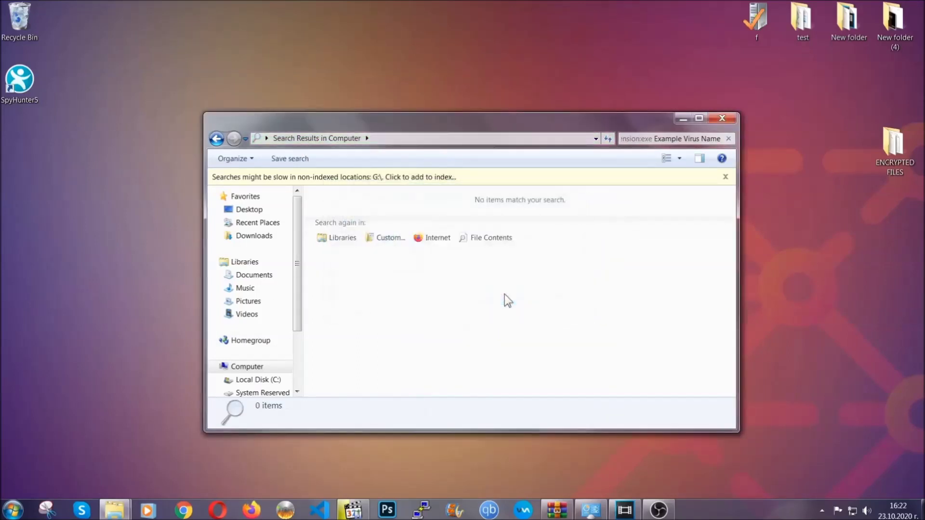
click(723, 118)
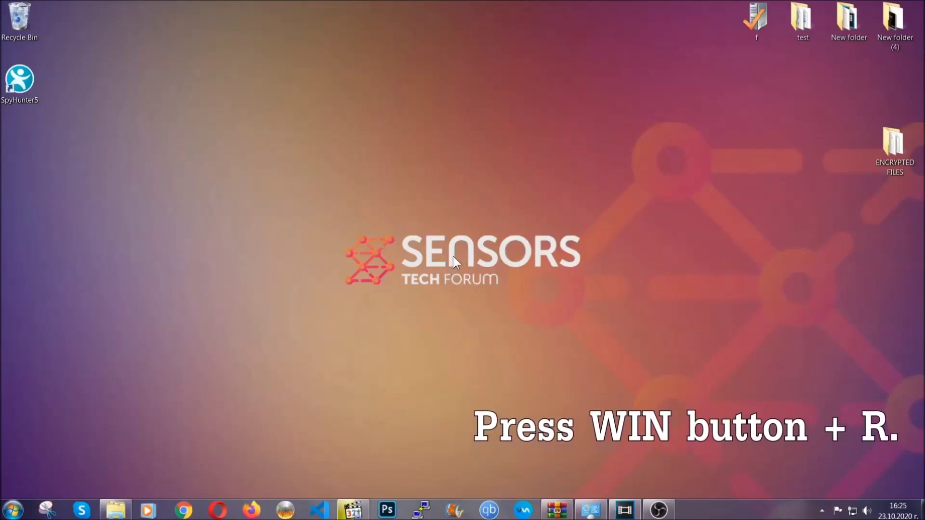
Launch Registry Editor by running REGEDIT from the Run dialog
key(super+r)
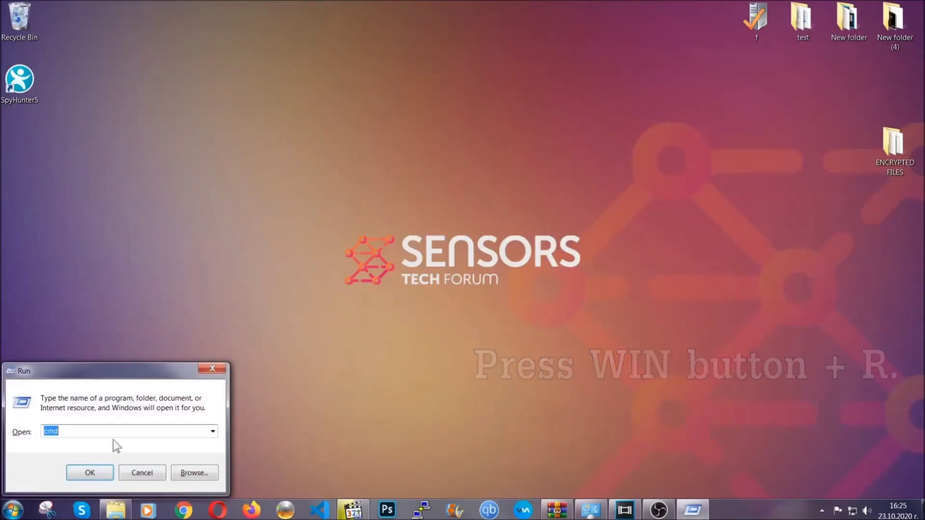
click(87, 437)
drag(87, 437, 12, 435)
text(REGEDIT)
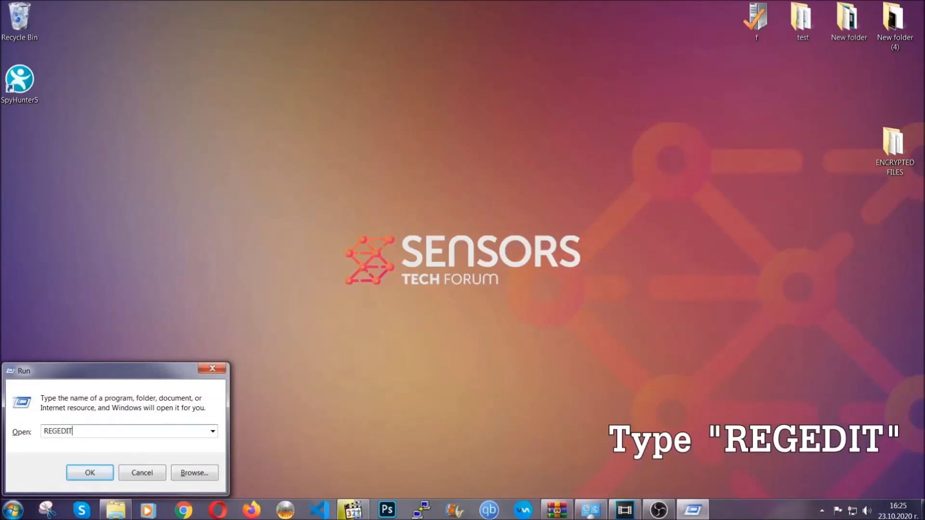
click(79, 470)
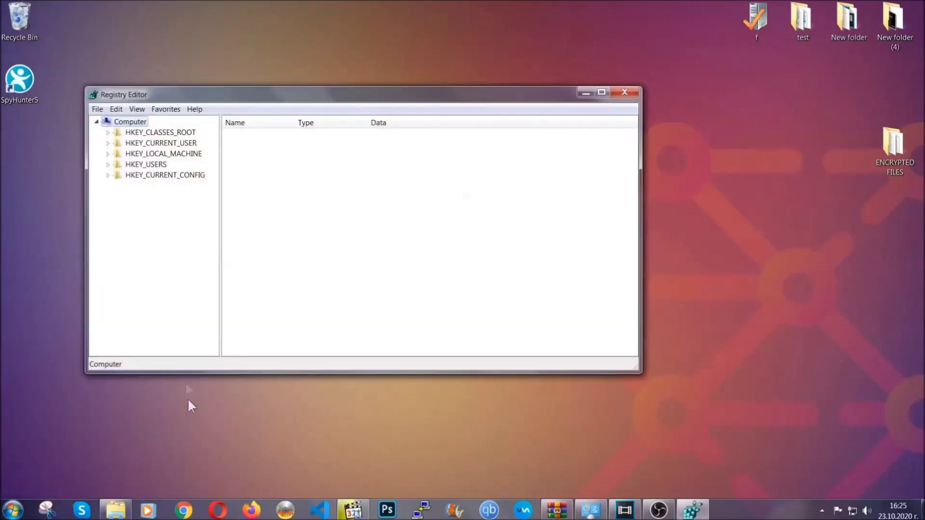
Export the full registry to the desktop as BACKUP
click(98, 110)
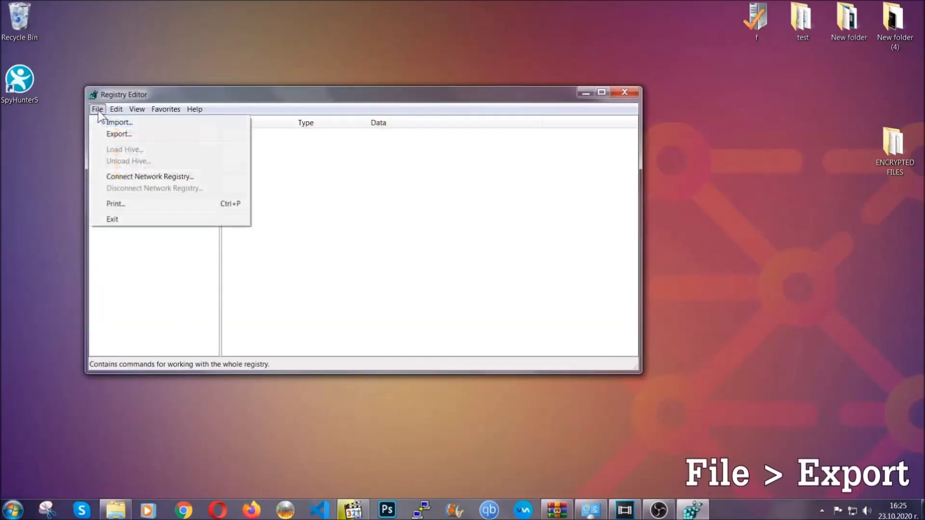
click(120, 133)
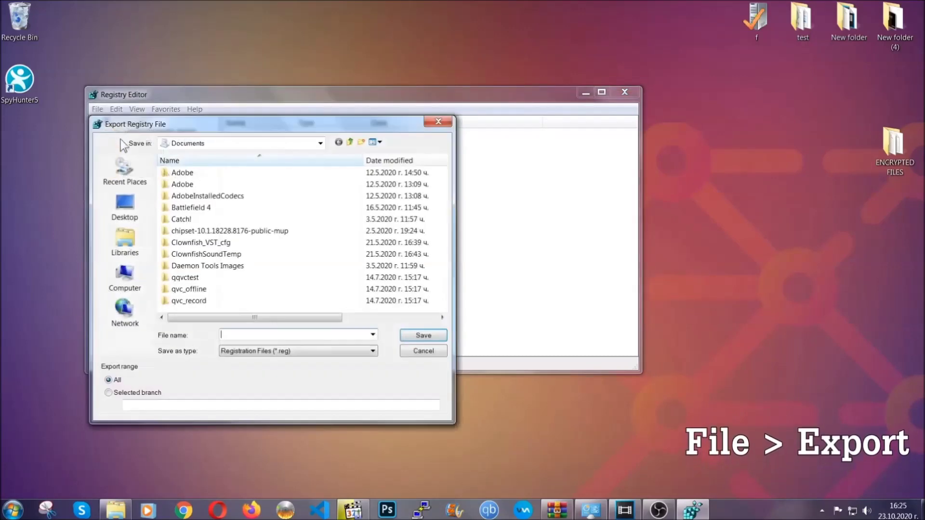
click(122, 205)
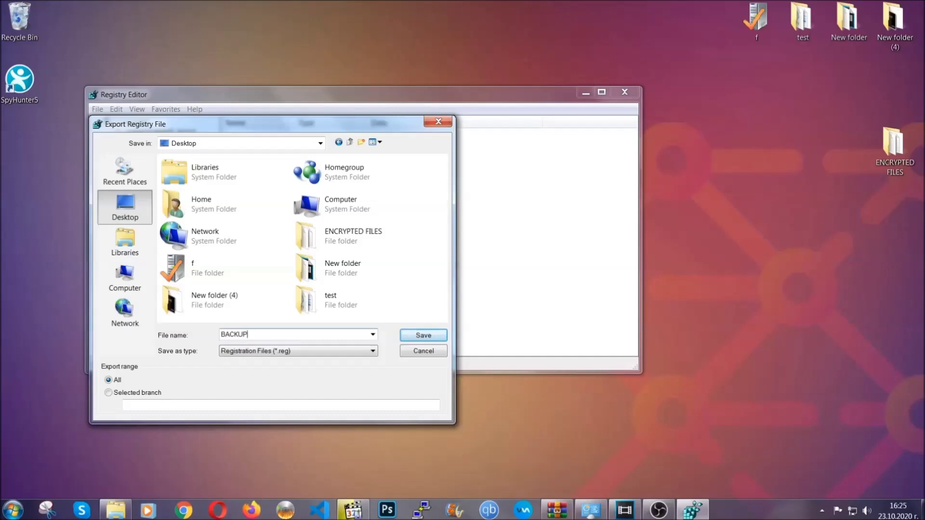
click(418, 337)
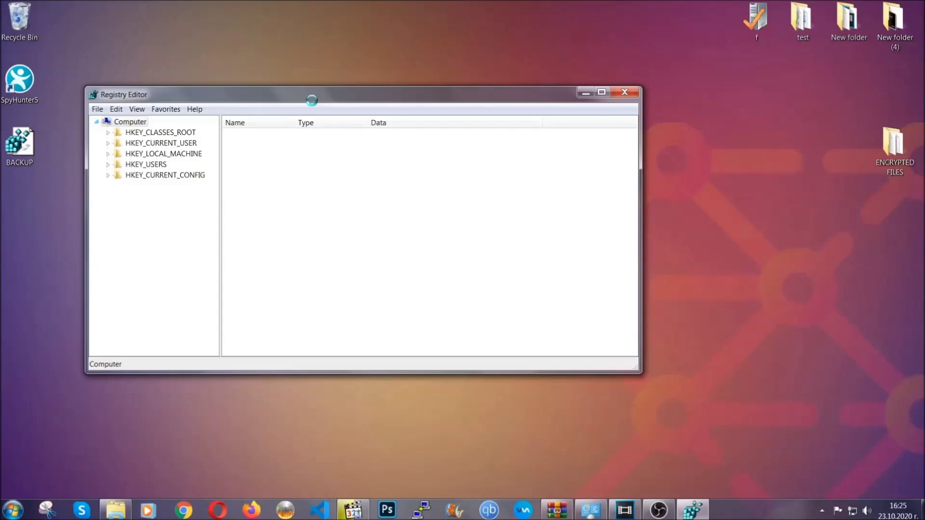
drag(312, 100, 404, 131)
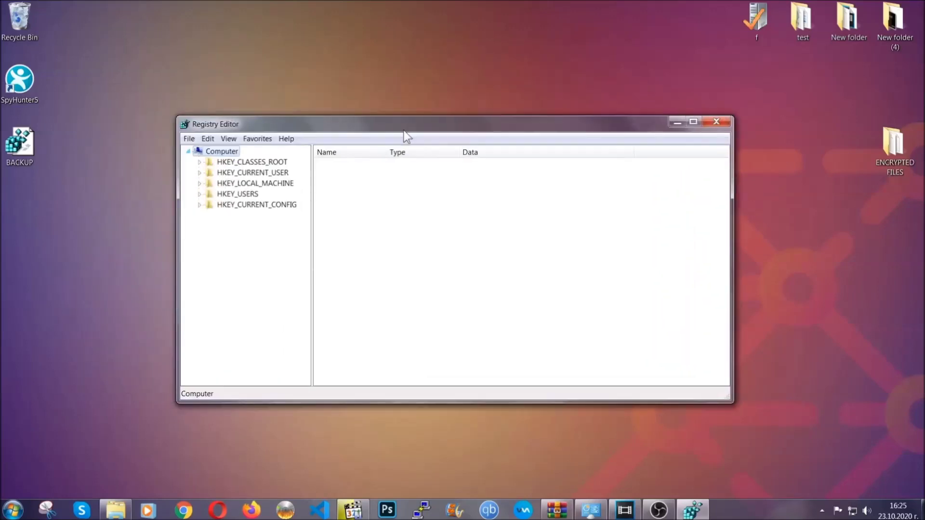
Use Find with 'RunOnce' to jump to the HKCU\...\CurrentVersion\RunOnce key
click(188, 139)
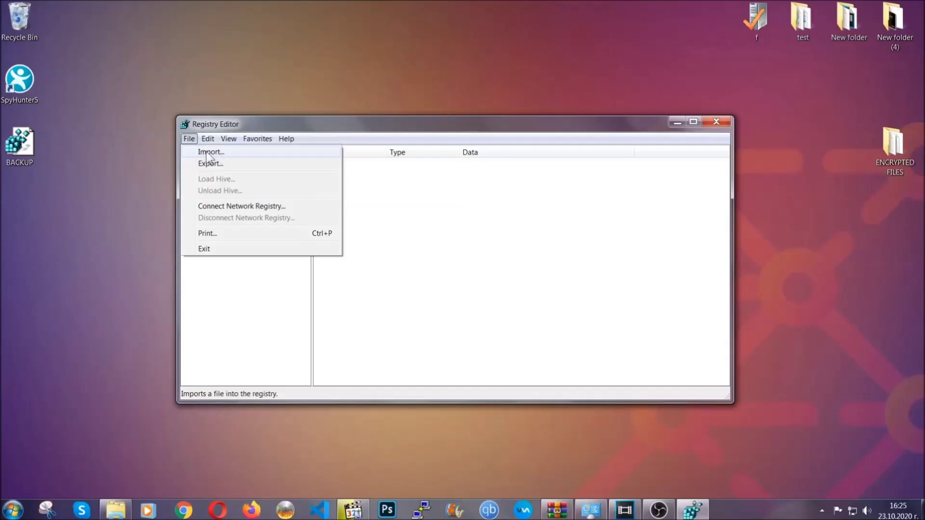
click(189, 140)
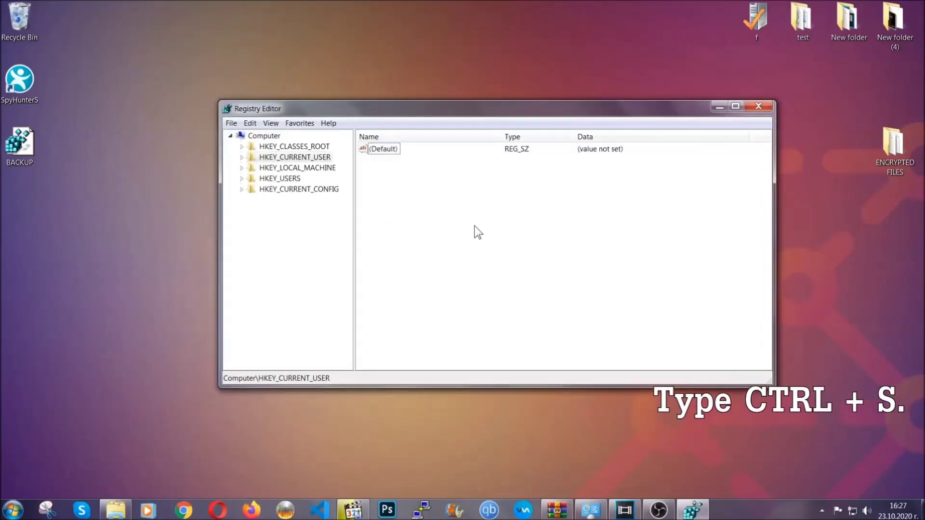
key(ctrl+f)
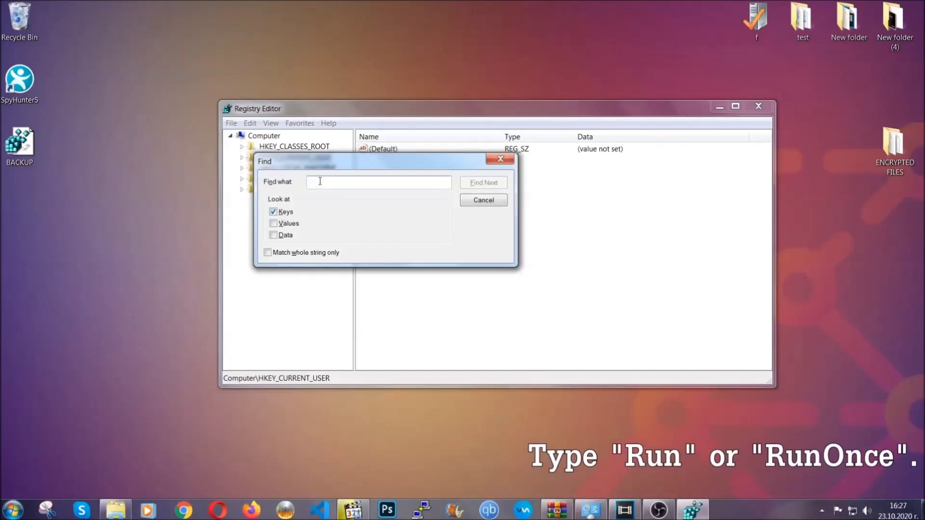
text(RunO)
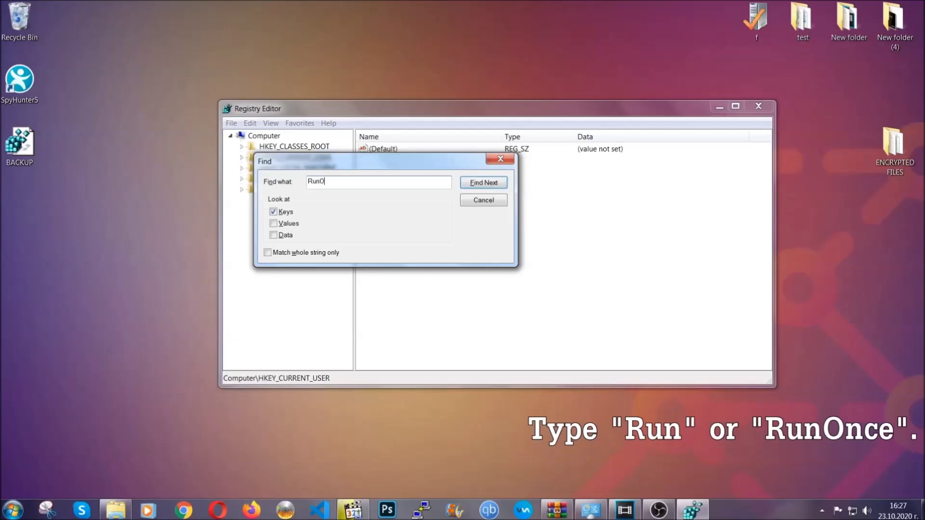
text(nce)
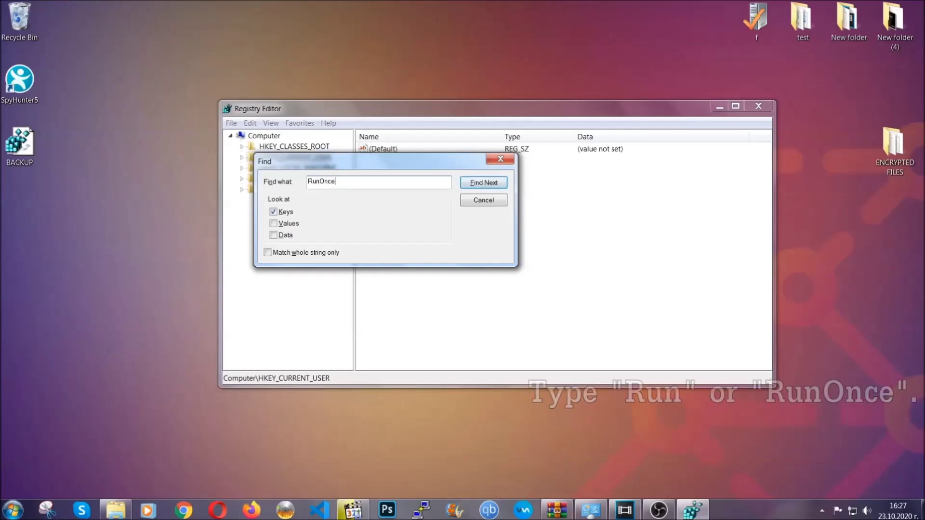
click(494, 184)
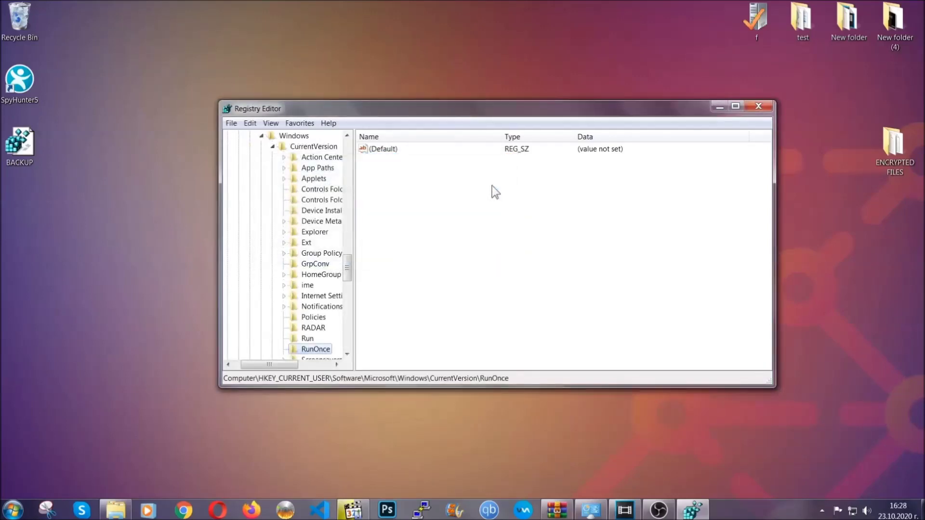
Select the Run key and delete its THE VIRUS value, confirming with Yes
drag(350, 265, 348, 276)
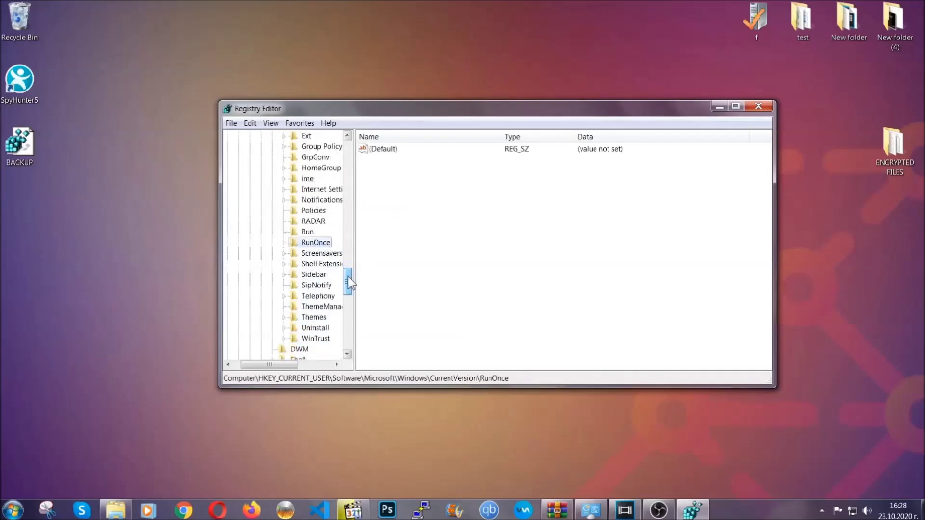
click(307, 232)
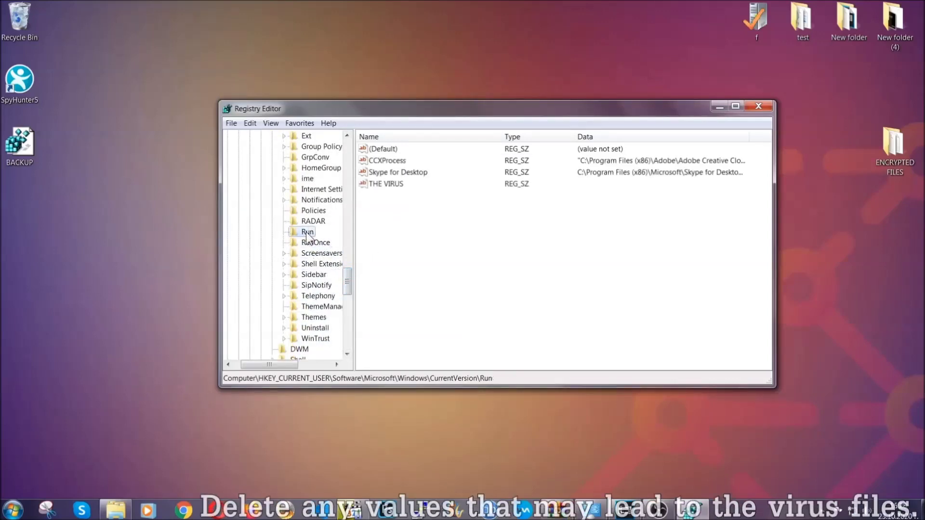
click(380, 185)
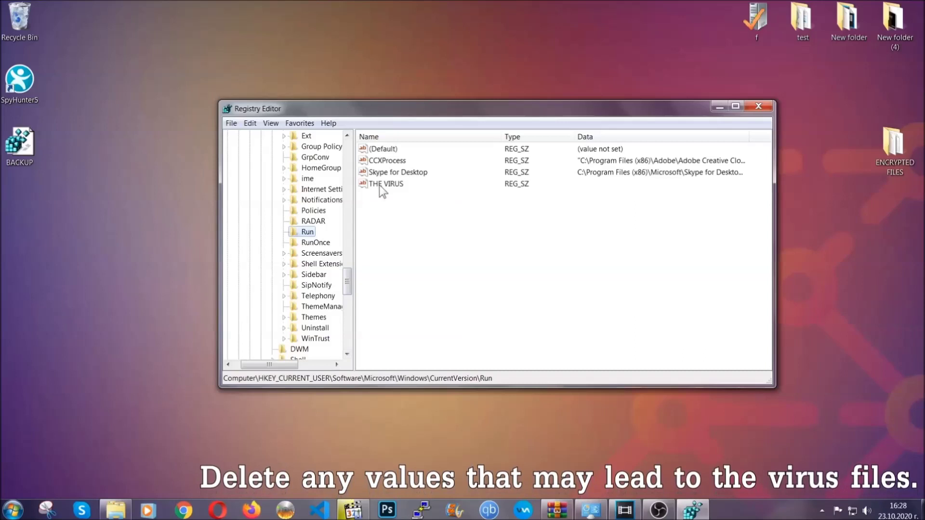
right_click(380, 185)
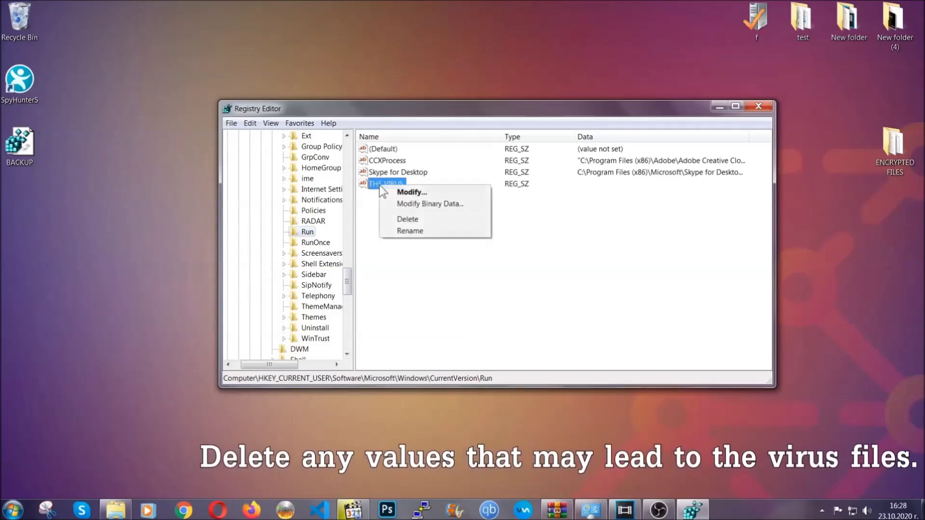
click(400, 219)
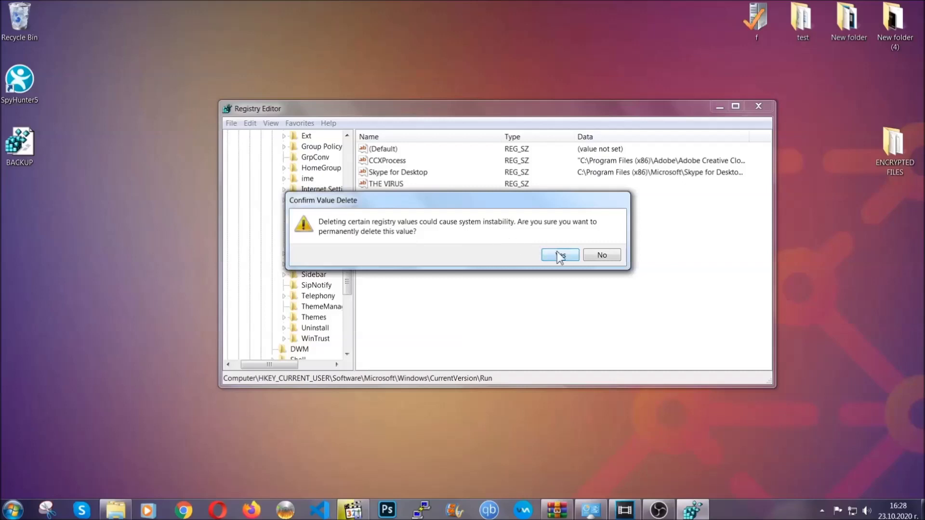
click(559, 255)
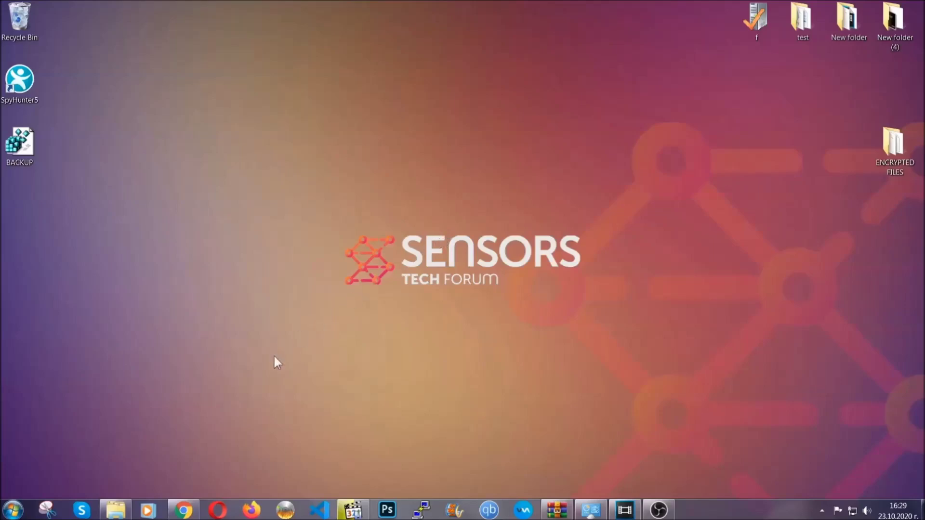
Bring up the recovery article in Chrome, select its URL, and scroll down the page
click(183, 511)
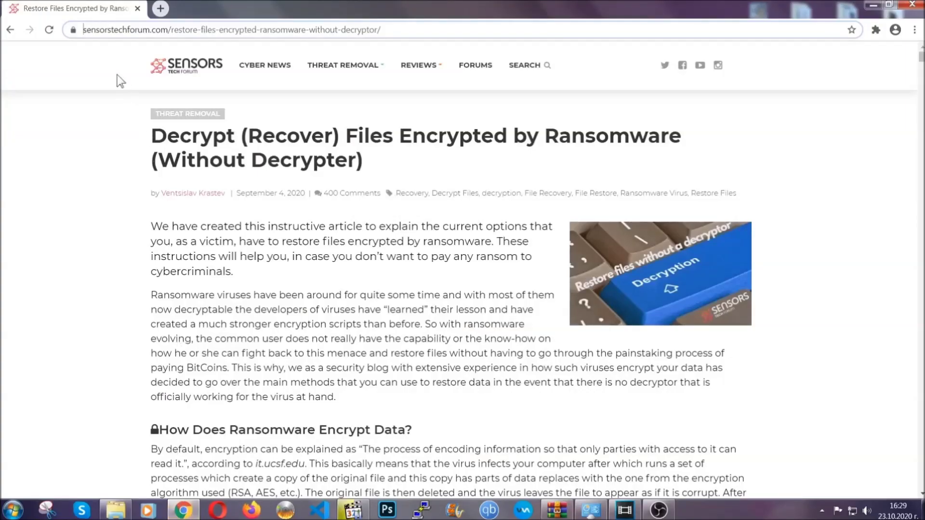
click(84, 29)
drag(84, 30, 418, 34)
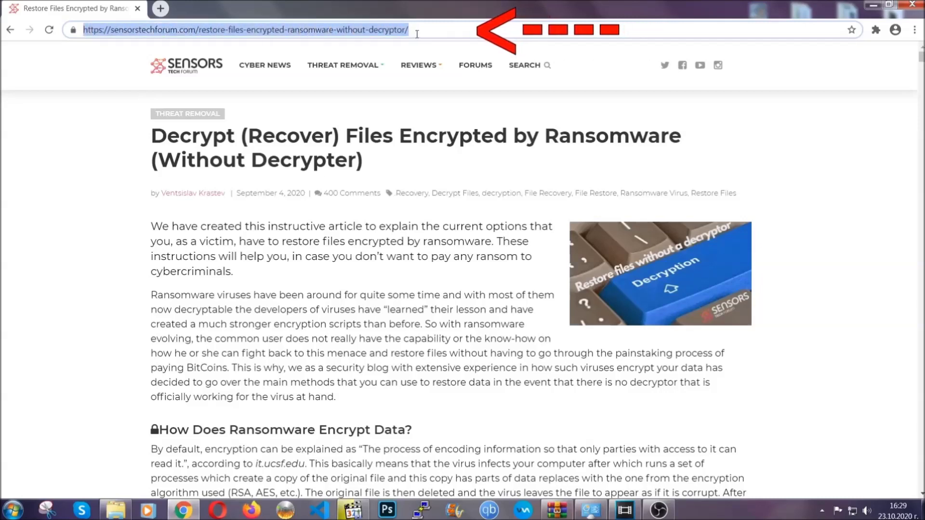
mouse_move(418, 94)
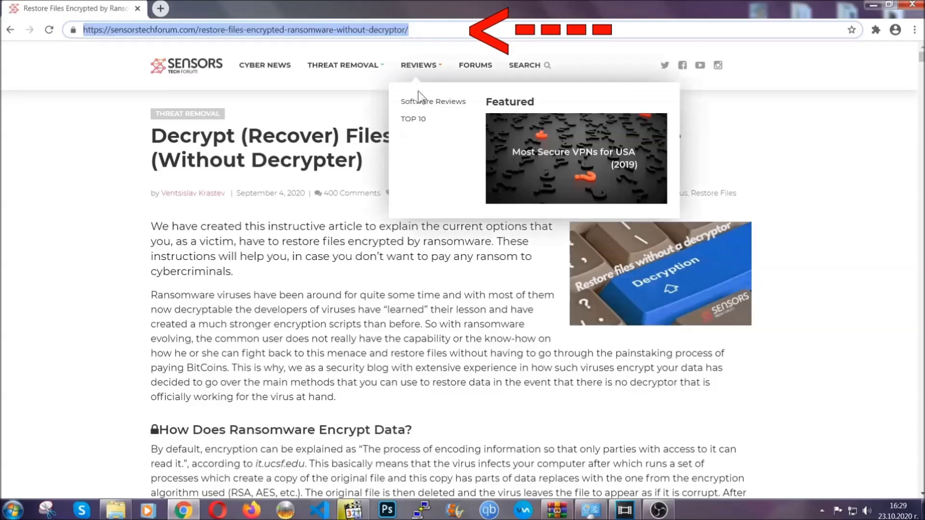
scroll(475, 262, down, 5)
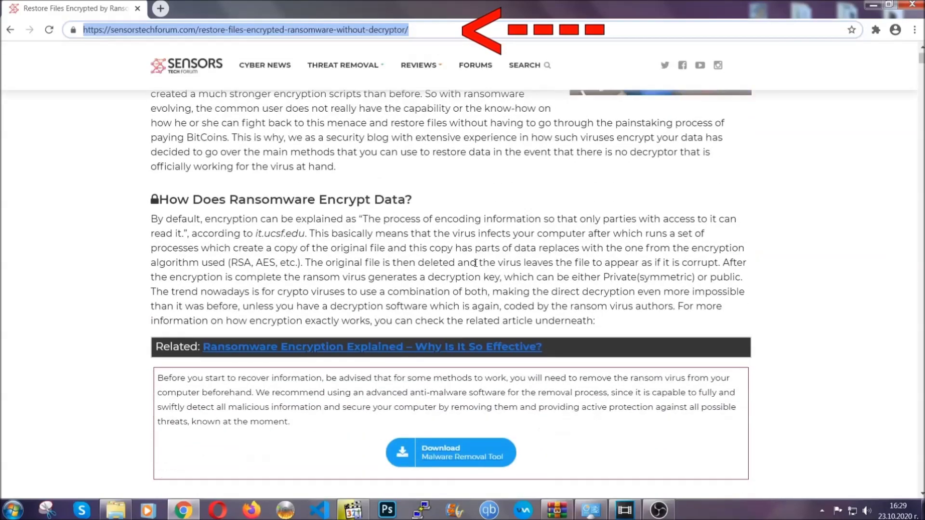
scroll(476, 263, down, 6)
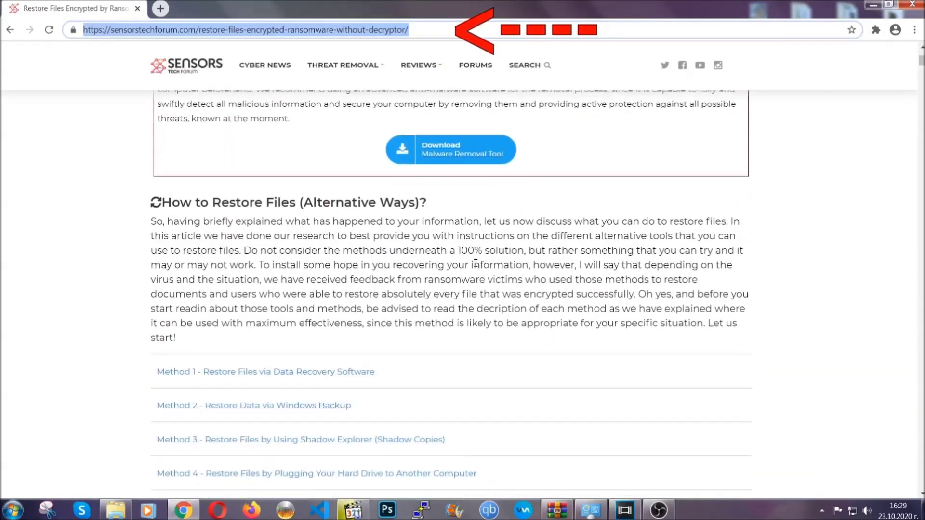
scroll(475, 263, down, 1)
scroll(477, 264, down, 3)
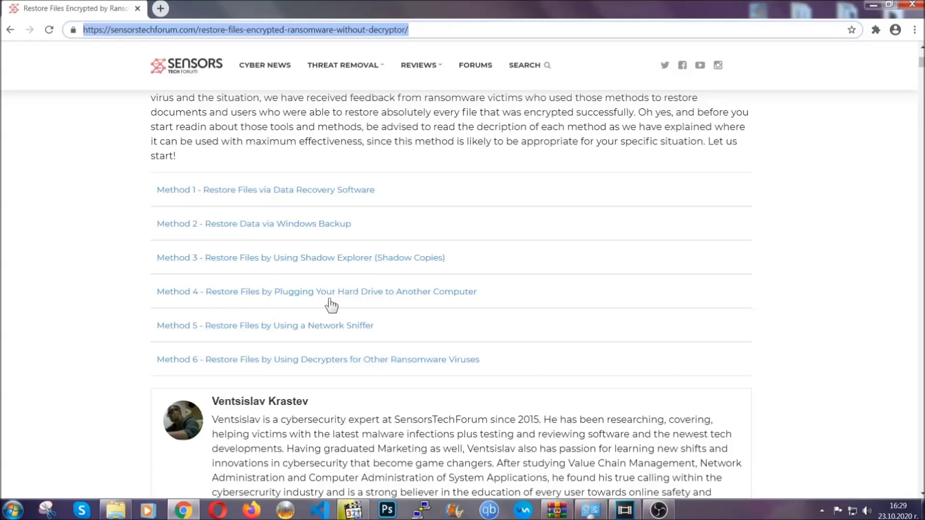
Expand the Method 2 Windows Backup section and look over its summary table
click(288, 223)
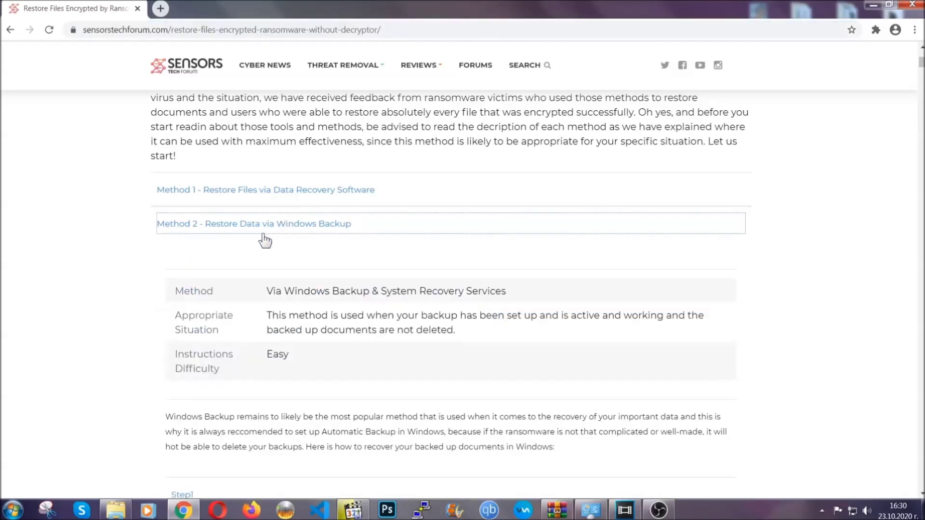
drag(276, 276, 325, 360)
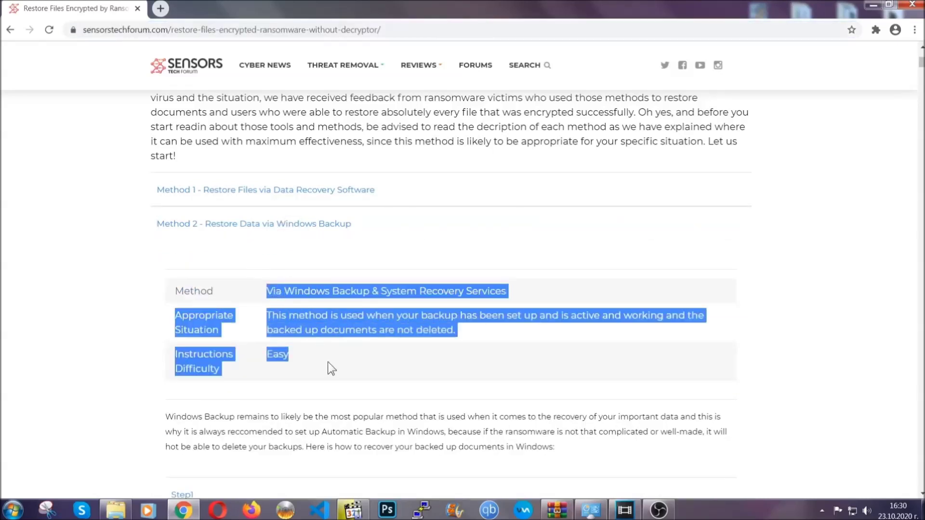
click(328, 362)
scroll(331, 359, down, 4)
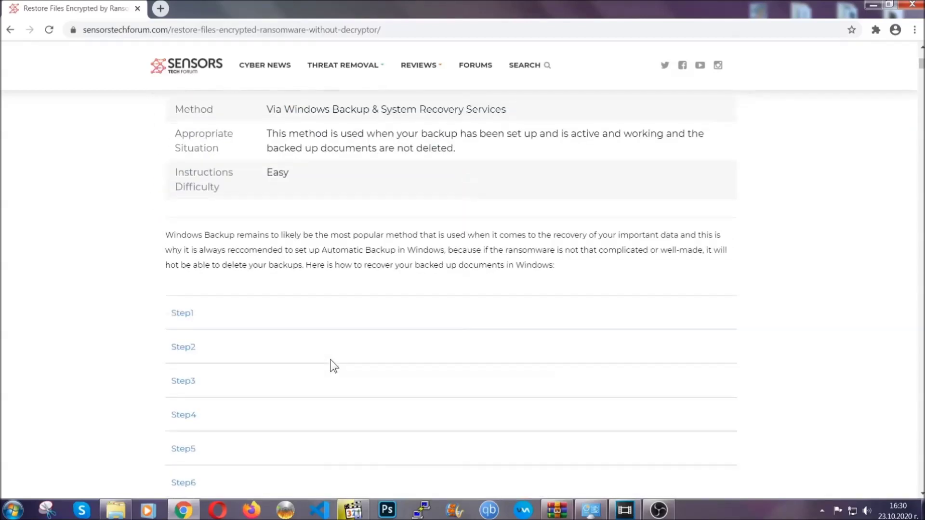
scroll(330, 359, down, 1)
Expand Step1, Step2 and Step3, read through them, then minimize Chrome
click(188, 253)
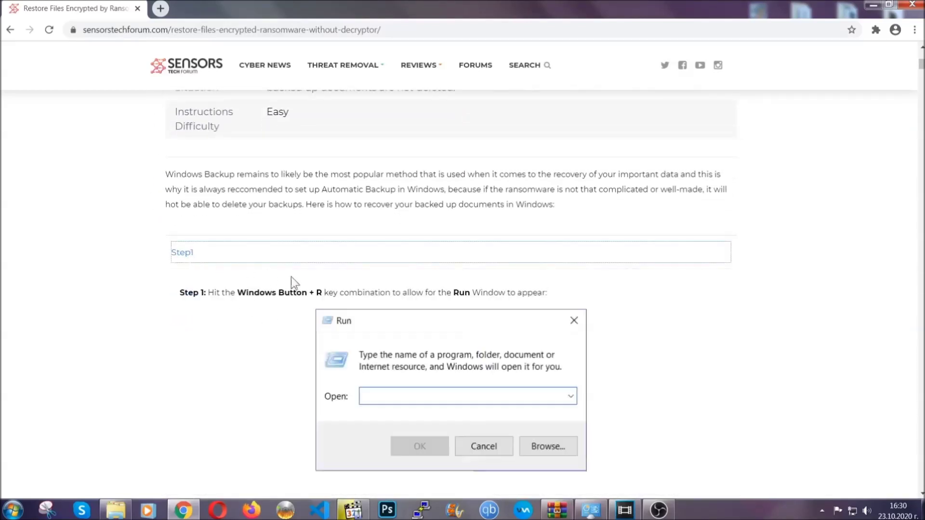
scroll(433, 303, down, 4)
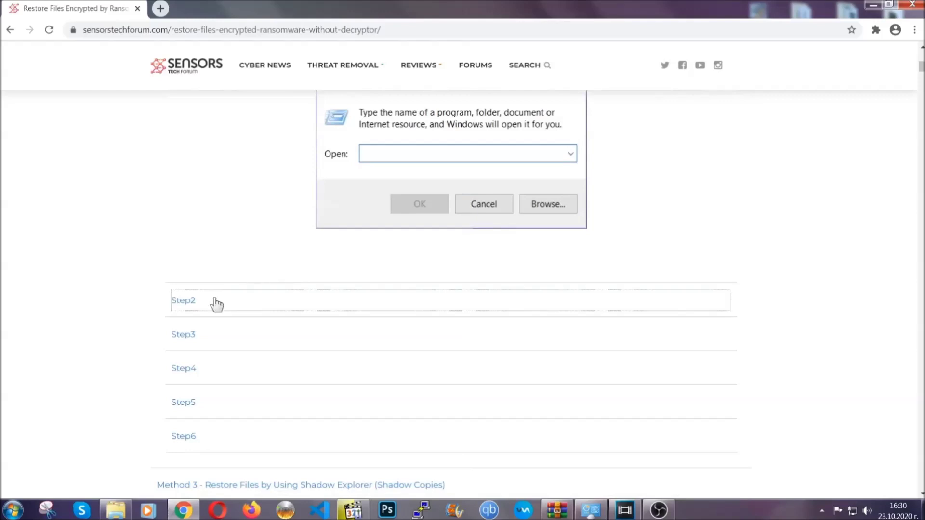
click(216, 302)
scroll(400, 310, down, 4)
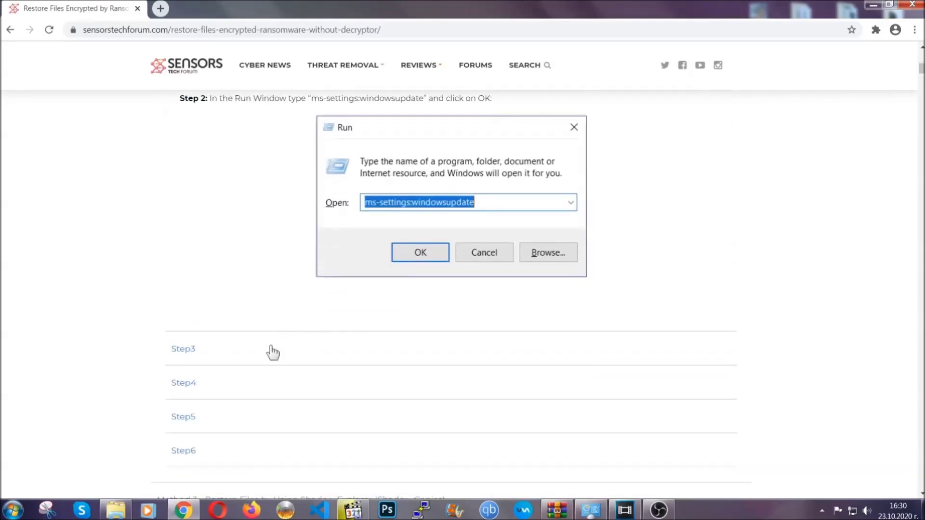
click(275, 351)
scroll(409, 331, down, 3)
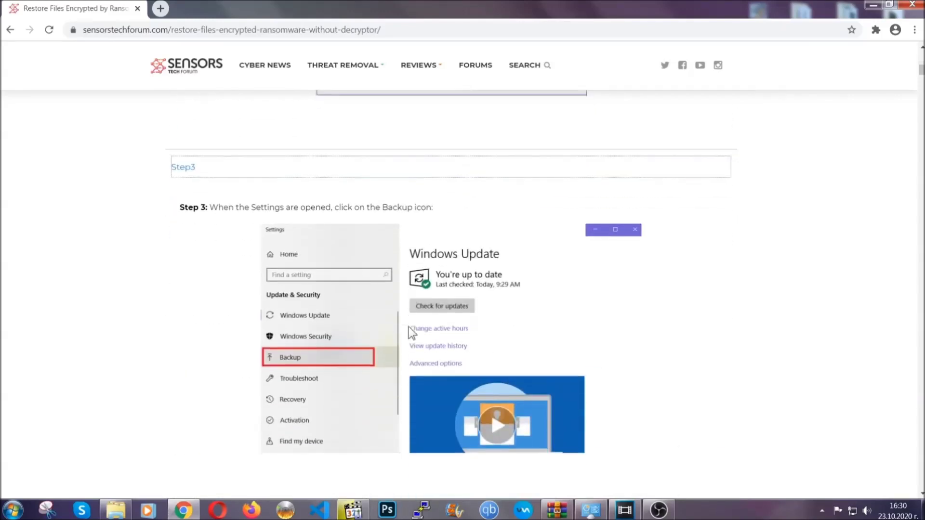
scroll(409, 327, down, 2)
scroll(406, 328, down, 2)
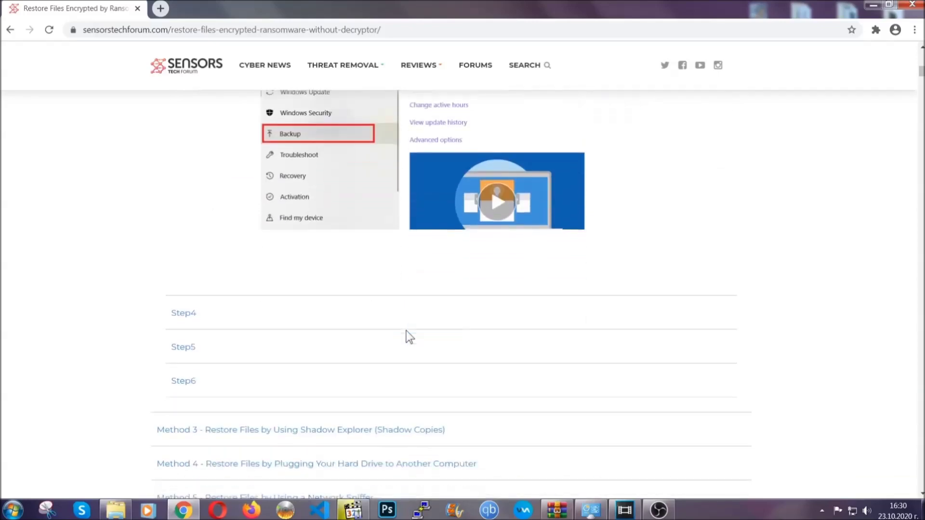
scroll(406, 330, down, 7)
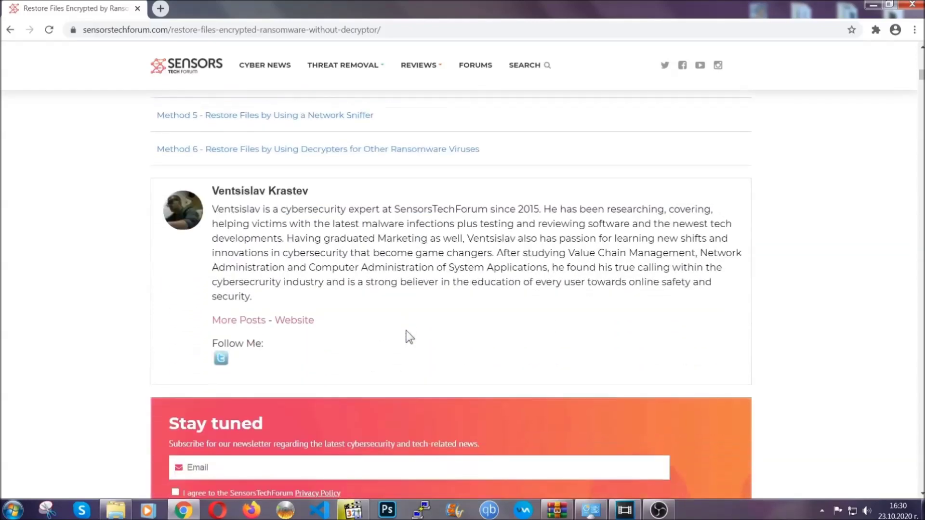
scroll(406, 330, up, 20)
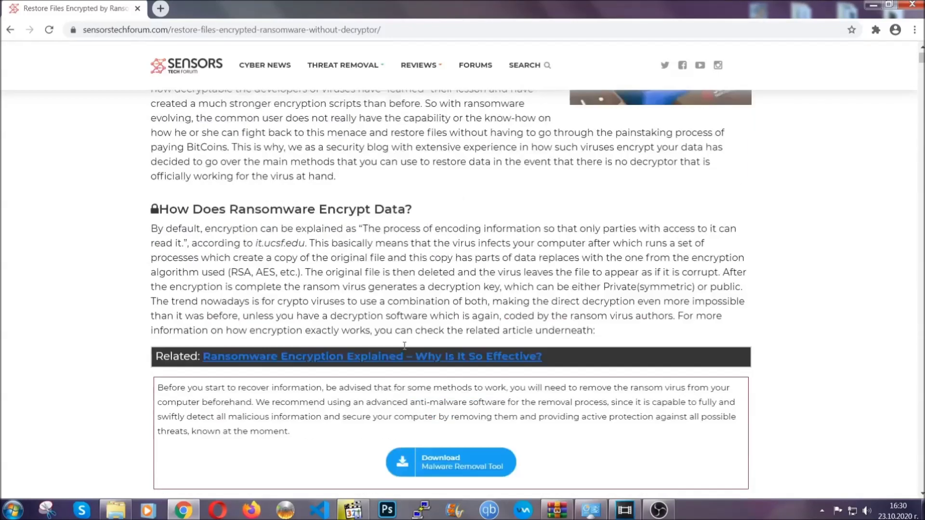
scroll(405, 346, up, 4)
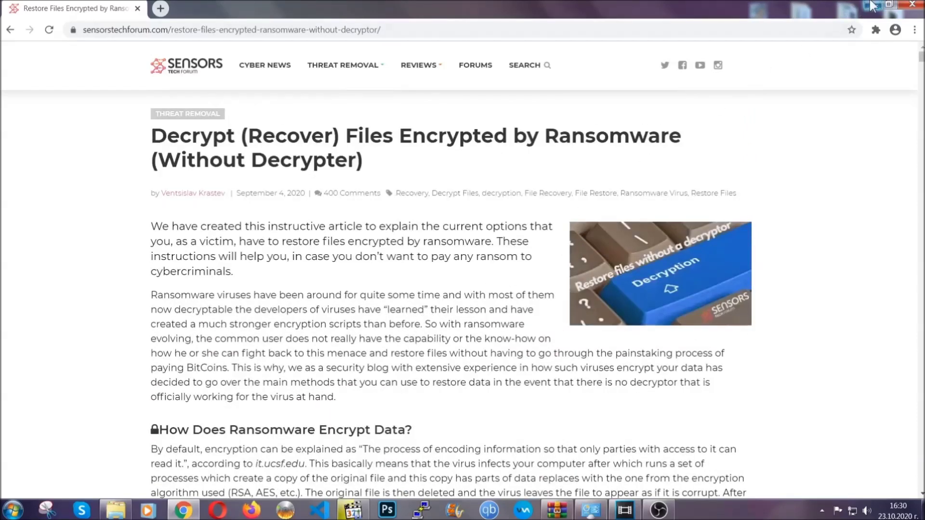
click(873, 5)
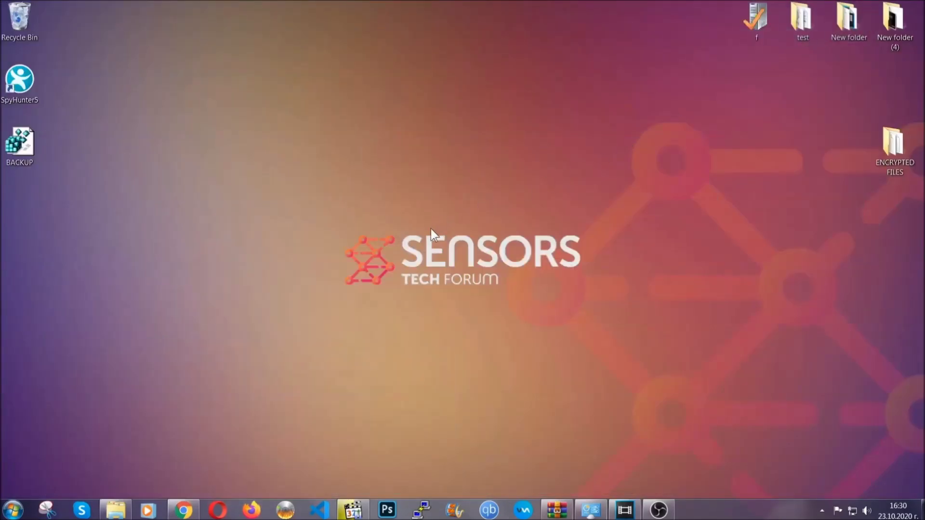